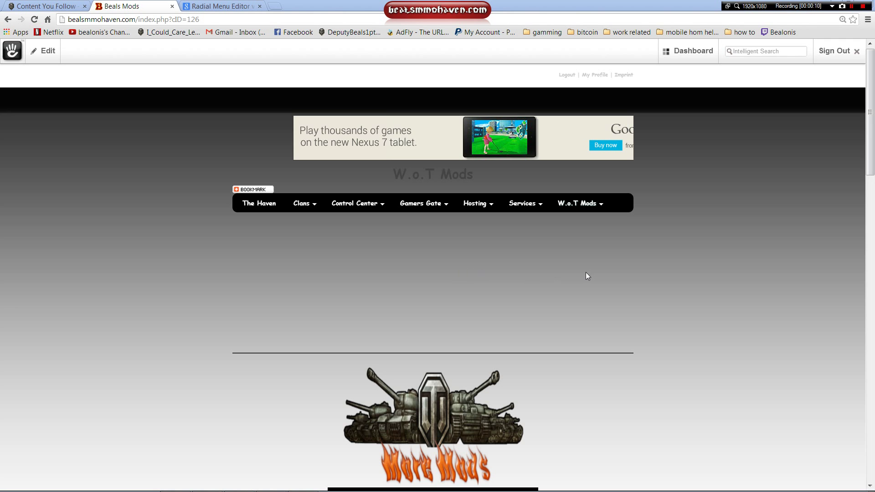
- Download Radial Menu Editor v1.3.2.rar from the Other Wot Mods list on the Beals Mods page to the Desktop
click(223, 5)
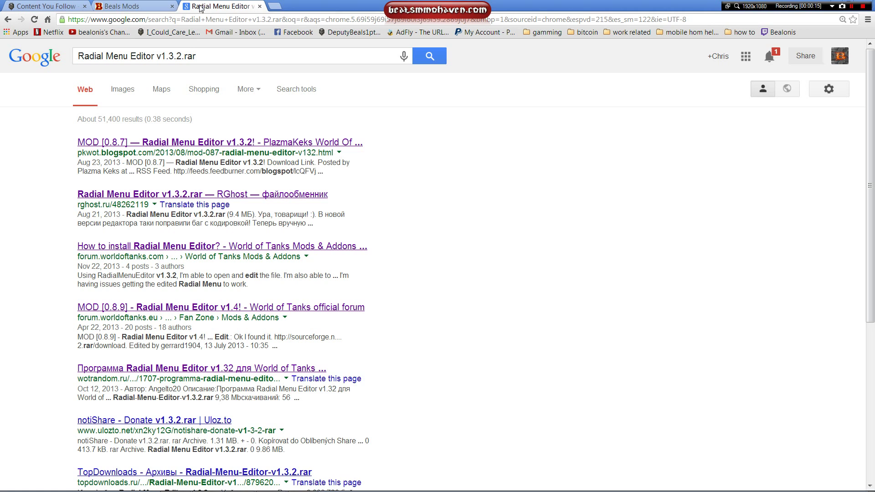
click(145, 4)
scroll(400, 188, down, 10)
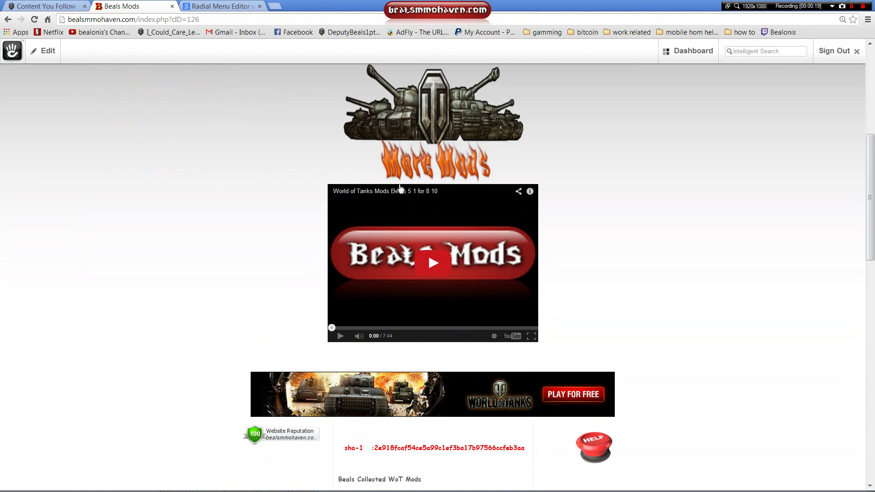
scroll(400, 188, down, 3)
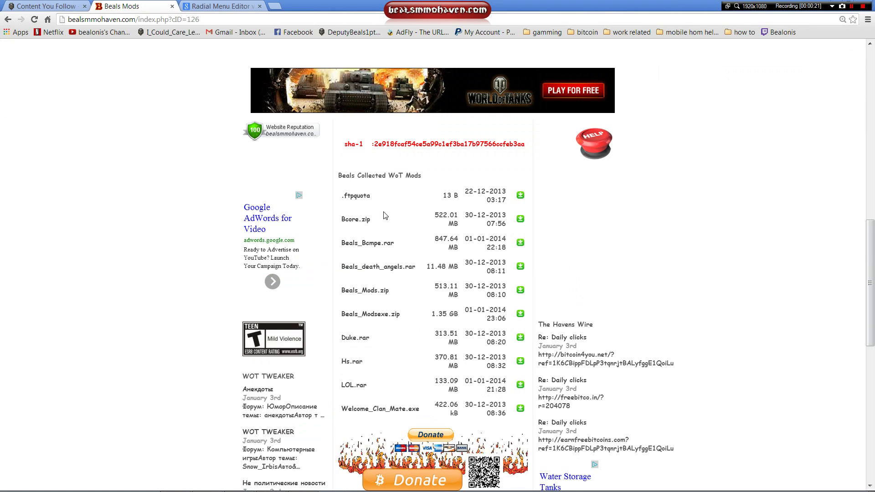
scroll(385, 215, down, 3)
scroll(385, 215, down, 3)
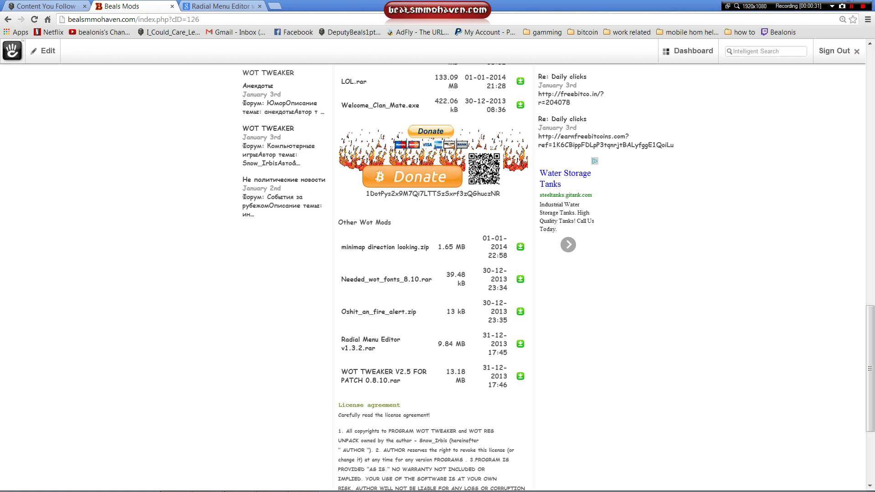
click(518, 348)
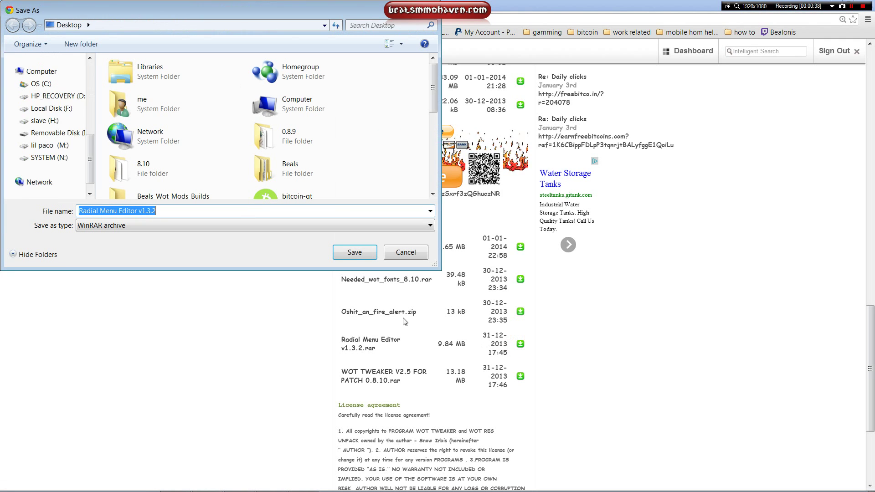
click(352, 251)
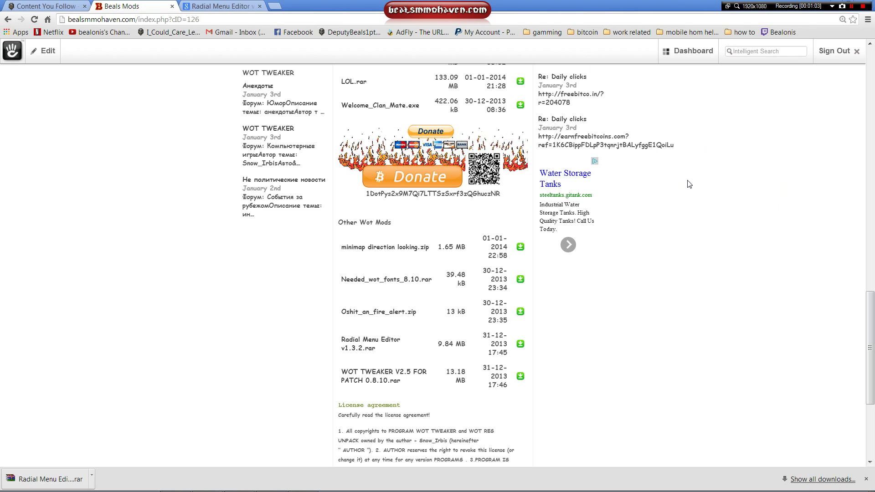
- Look over the Beals Collected WoT Mods and Other Wot Mods download lists on the page
scroll(690, 193, up, 5)
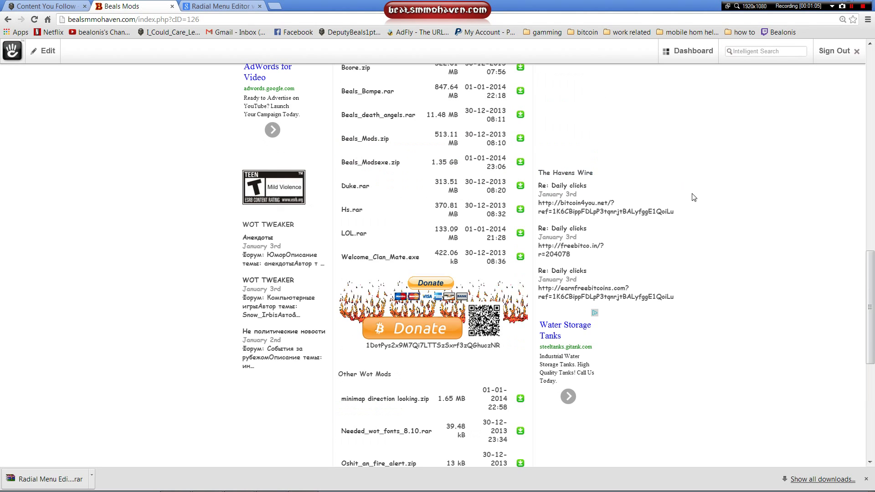
scroll(693, 196, up, 5)
scroll(691, 196, down, 3)
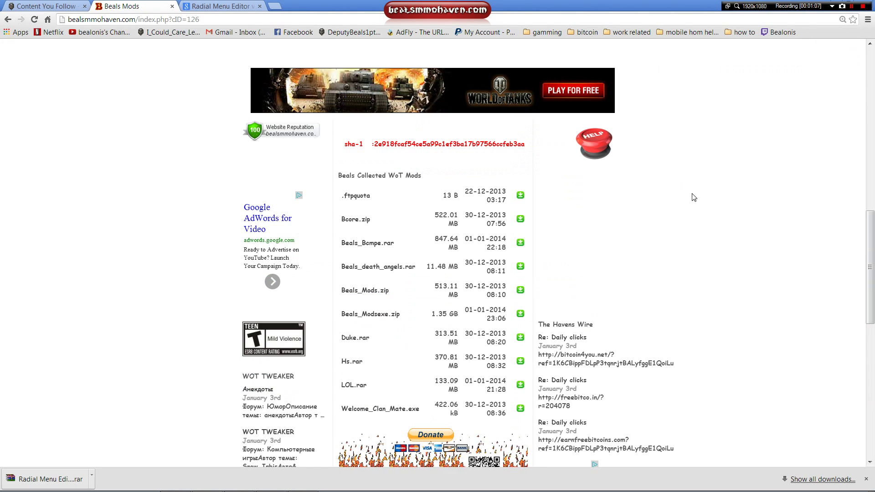
scroll(621, 216, up, 3)
scroll(622, 217, up, 6)
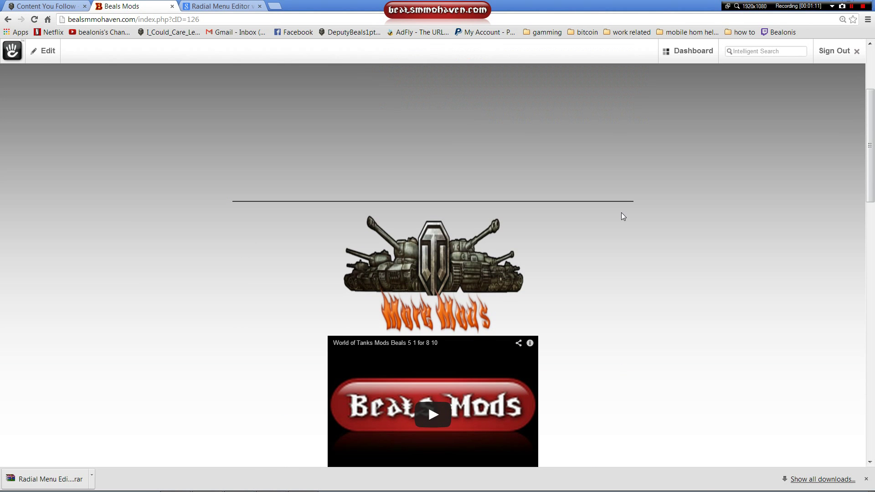
scroll(623, 217, down, 10)
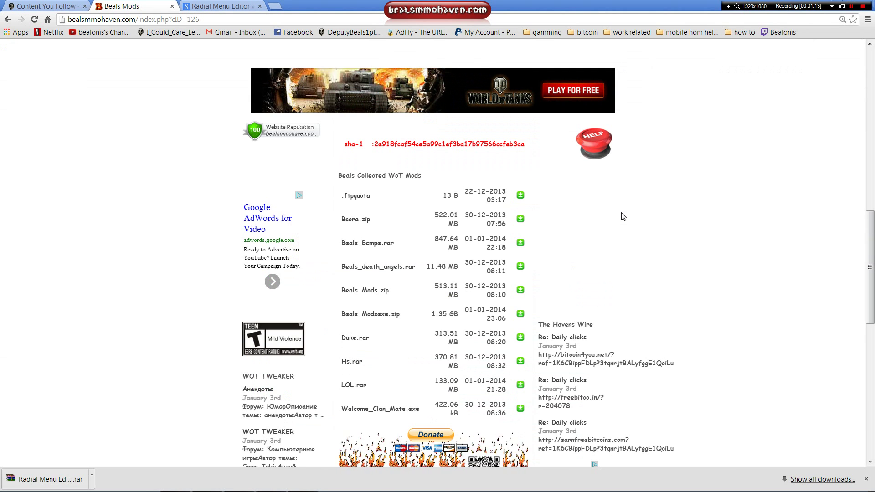
scroll(623, 216, down, 3)
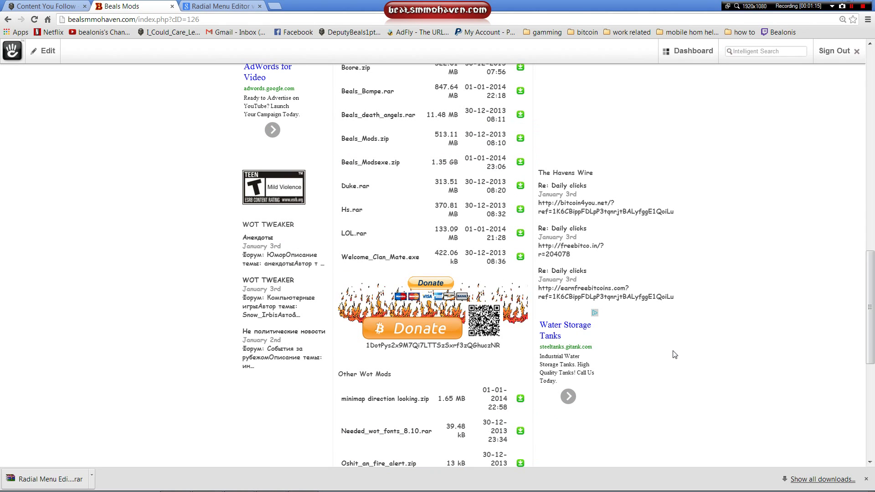
scroll(674, 353, down, 3)
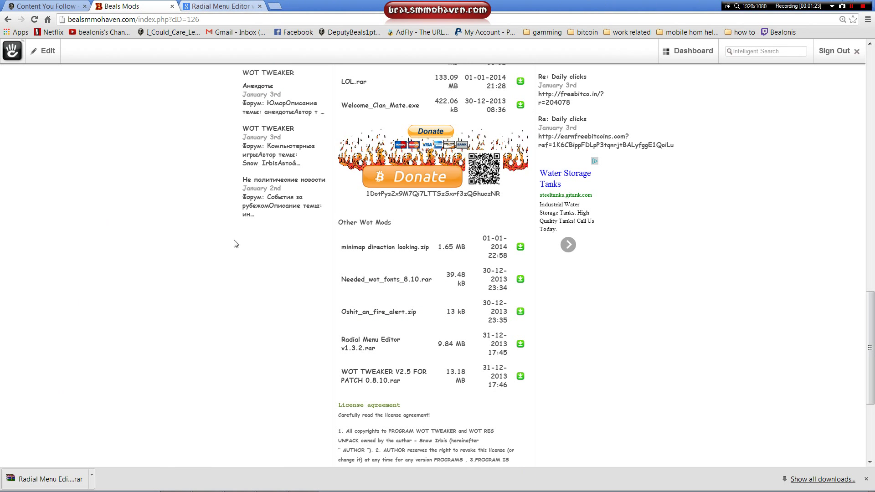
- Clear the desktop of the browser, FileZilla and Bandicam windows
drag(661, 4, 762, 64)
click(785, 62)
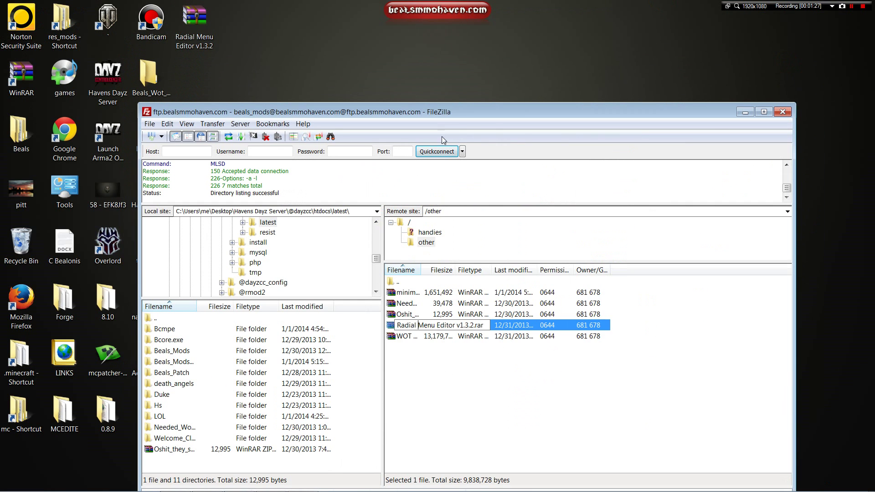
click(783, 112)
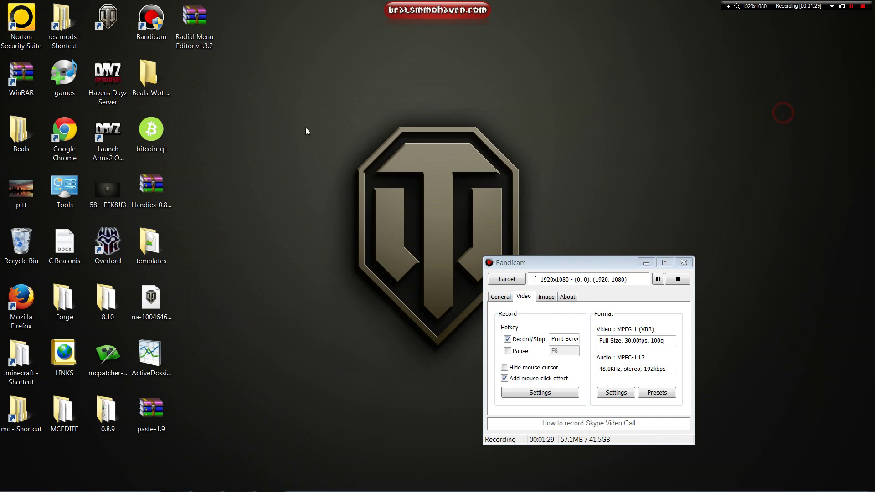
click(646, 263)
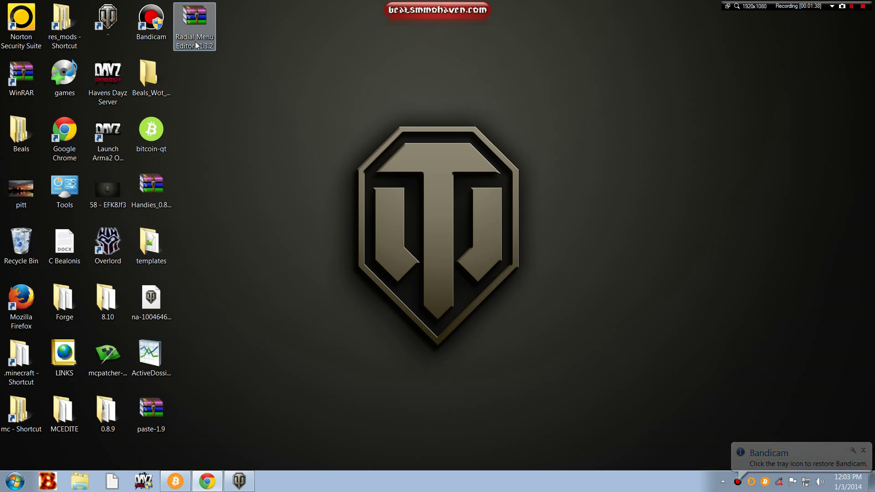
- Run Radial Menu Editor from the Radial Menu Editor v1.3.2 folder inside the desktop's Tools folder, accepting the security warning
double_click(213, 26)
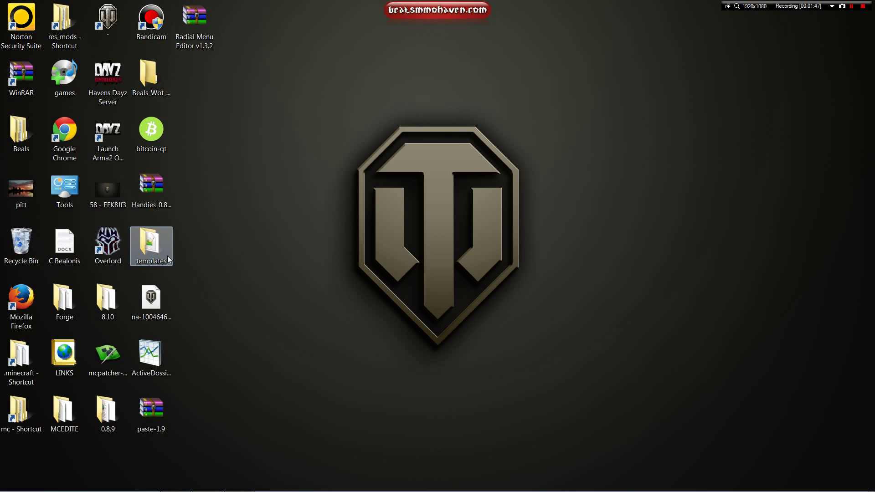
double_click(82, 196)
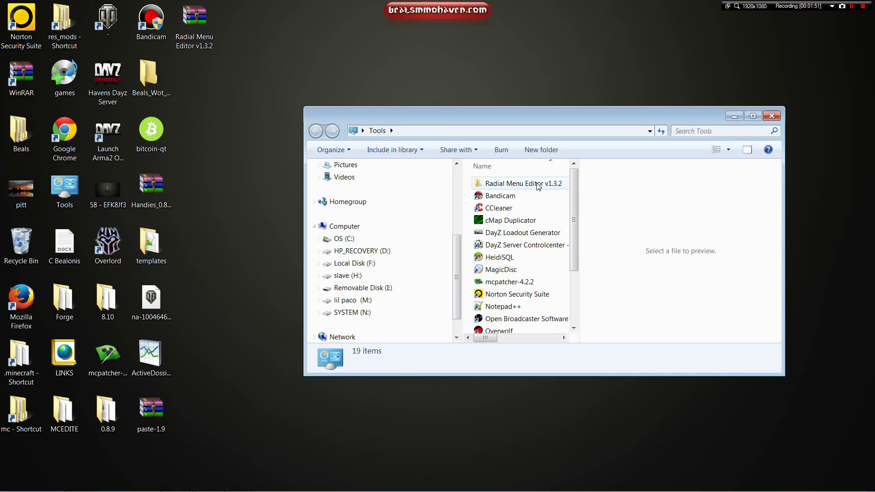
double_click(524, 184)
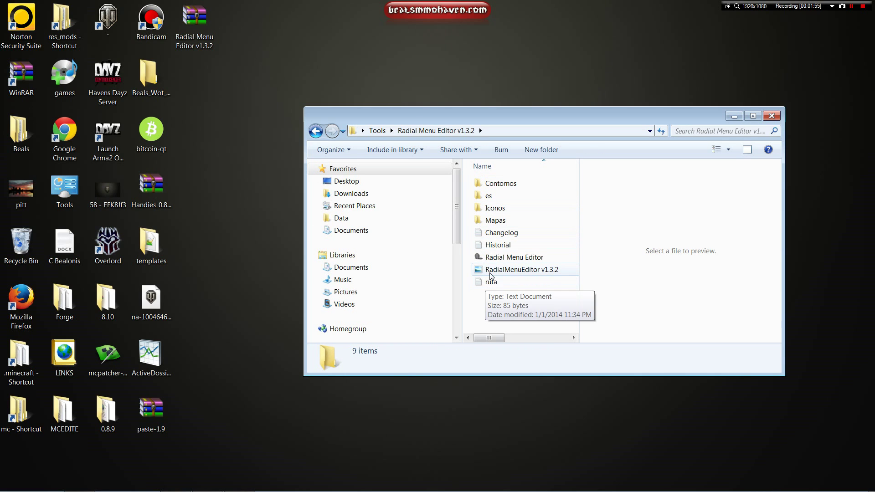
double_click(486, 258)
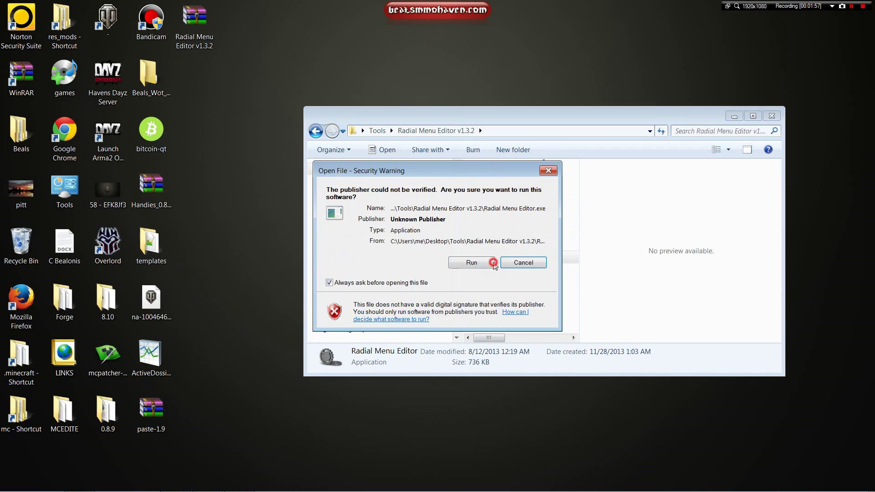
click(483, 263)
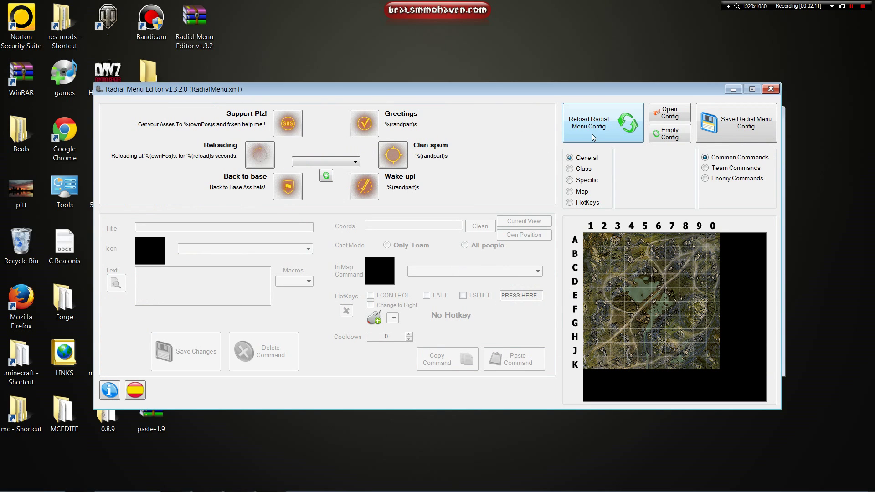
- Open the RadialMenu config file from res_mods\0.8.10\scripts\client\gui\scaleform
click(658, 113)
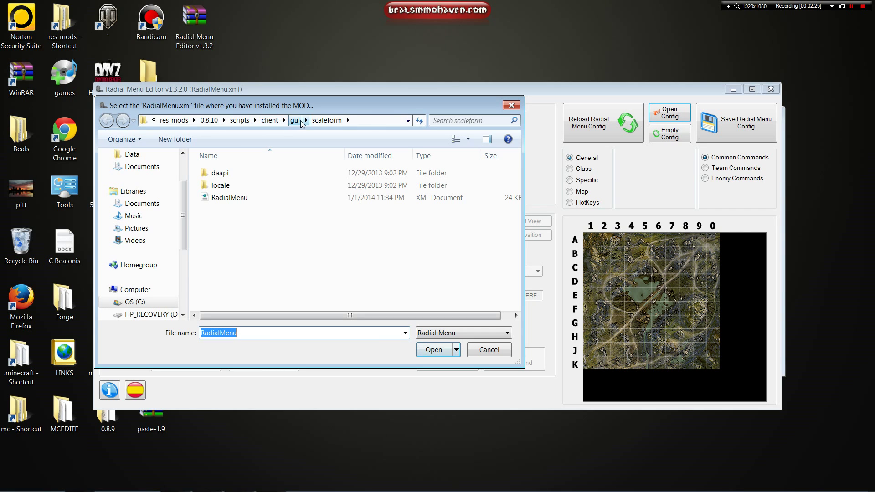
click(235, 201)
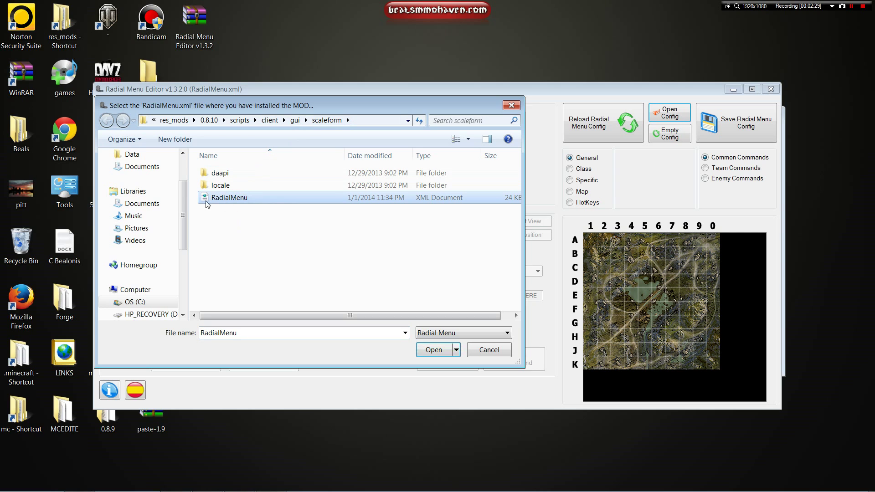
click(441, 353)
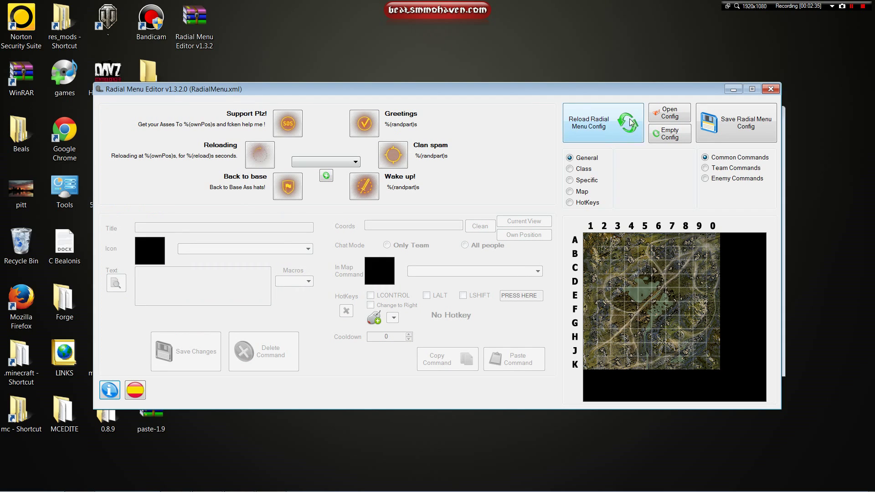
- Review the Greetings command's random texts and add a new one reading "good luck all"
click(375, 121)
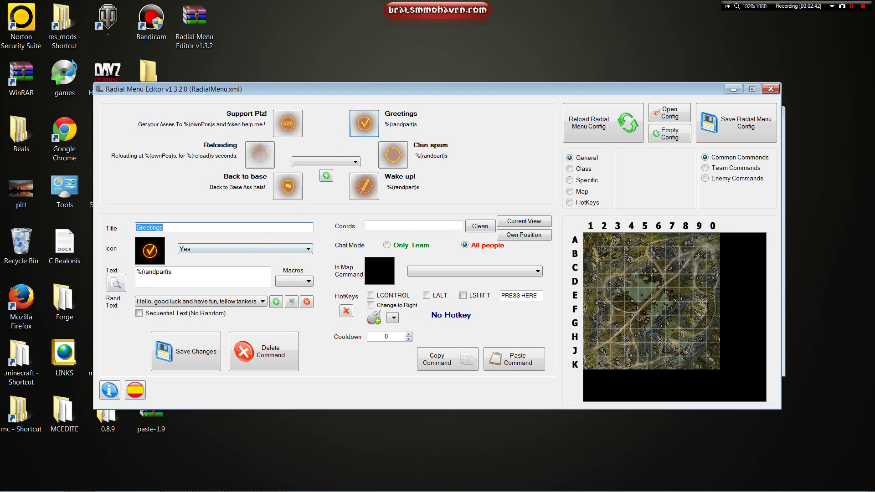
key(Tab)
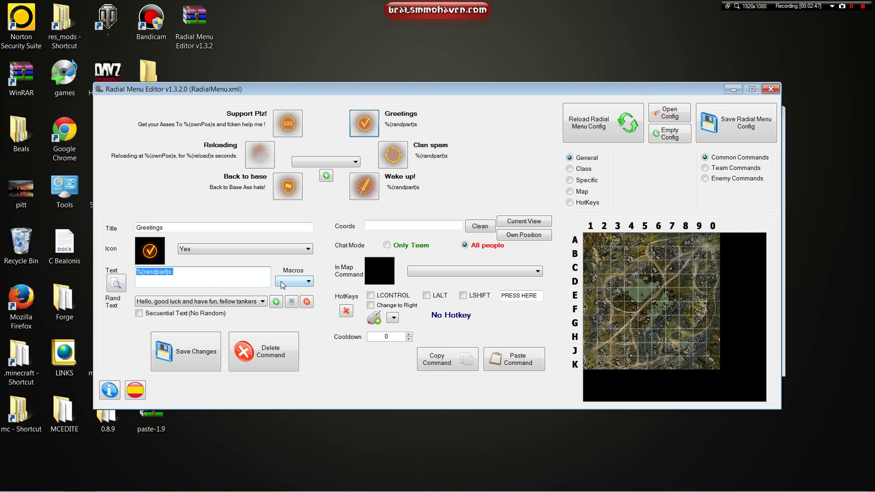
click(207, 302)
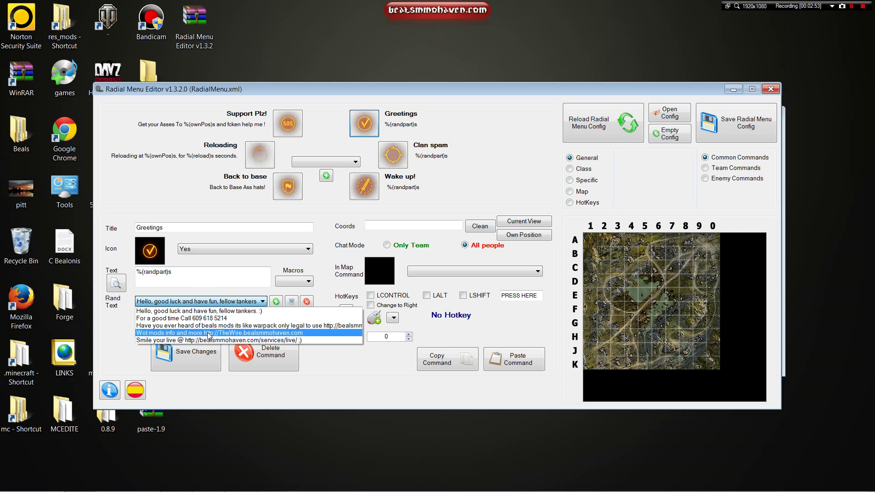
click(276, 260)
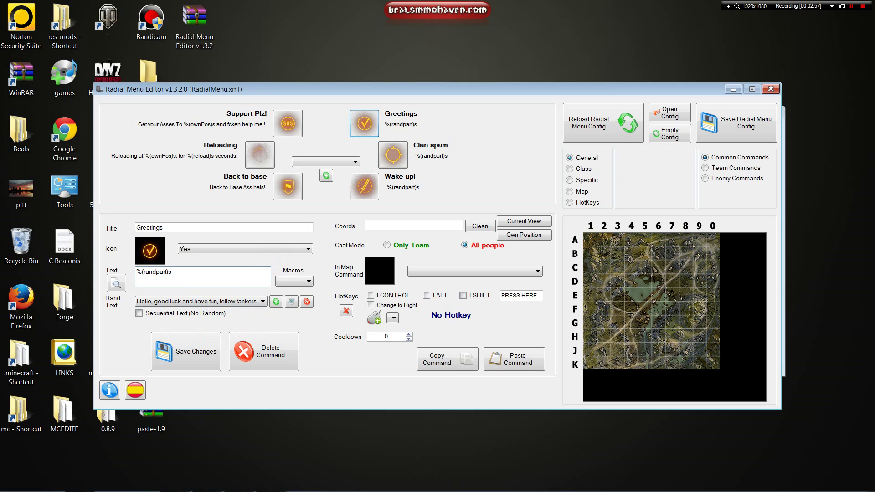
click(275, 302)
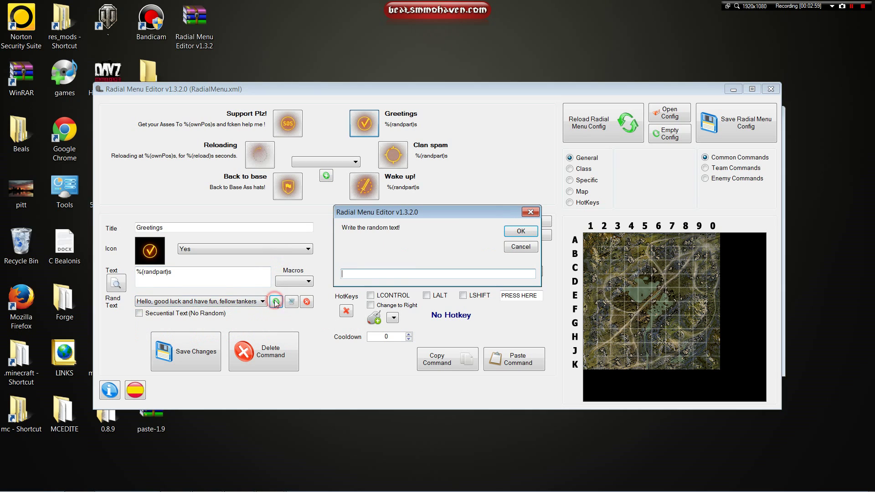
click(361, 272)
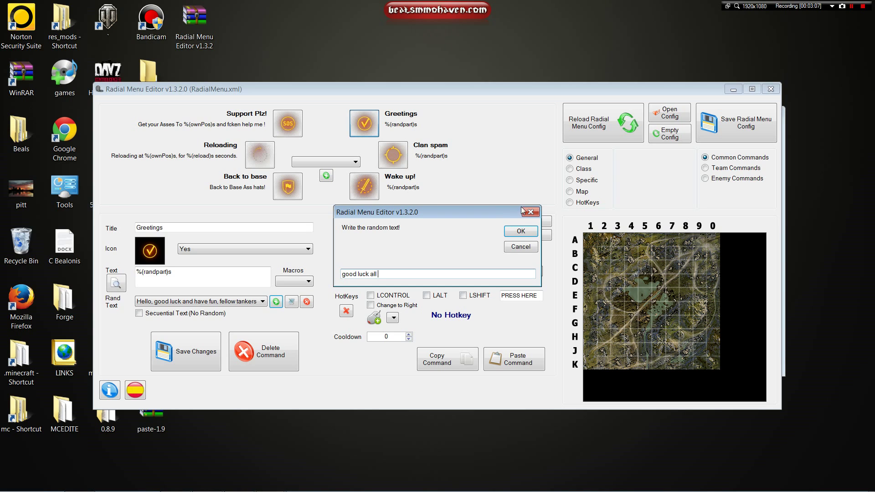
click(521, 232)
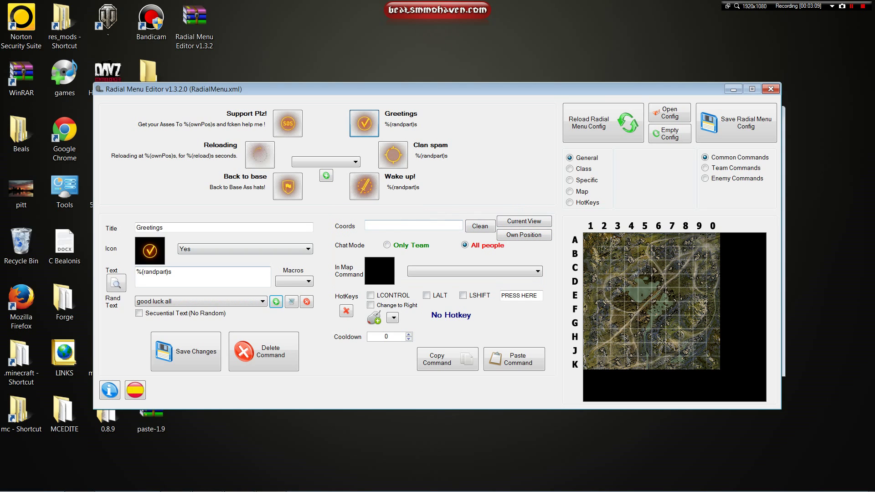
- Save the changes to the Greetings command and save the radial menu config file
click(179, 366)
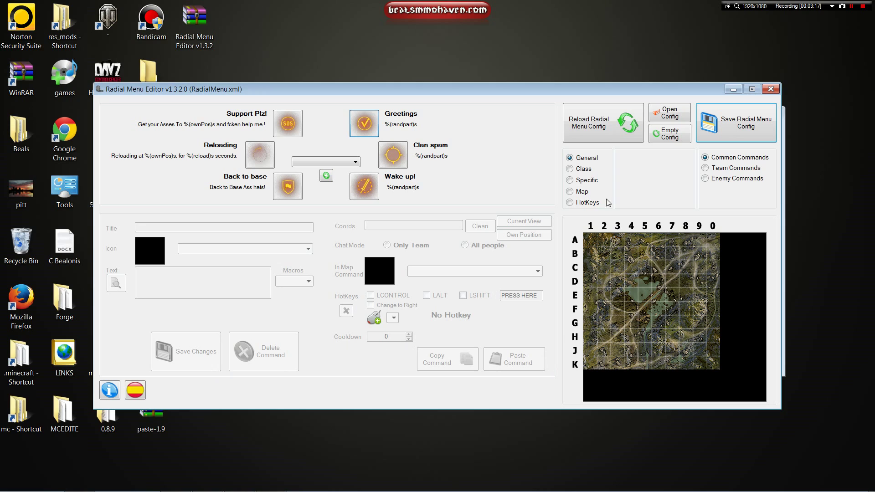
click(736, 130)
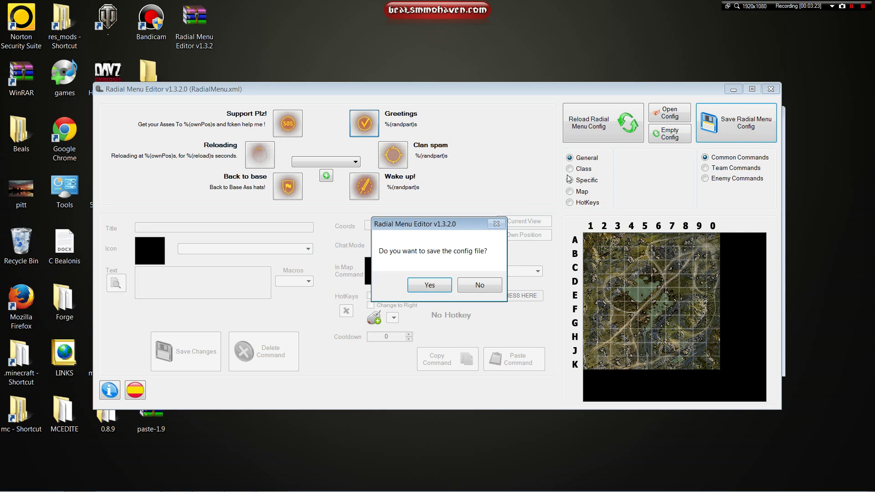
click(423, 286)
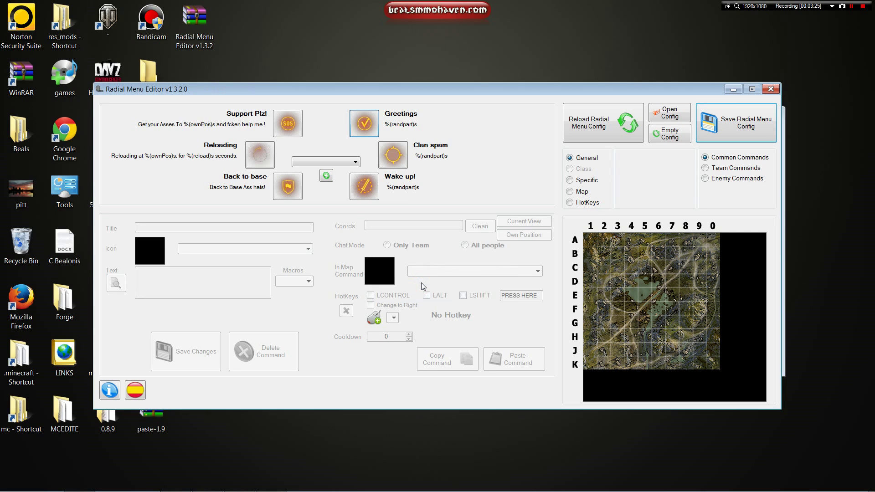
- Reopen the Greetings command and choose "good luck all" from its random texts to check the saved entry
click(361, 128)
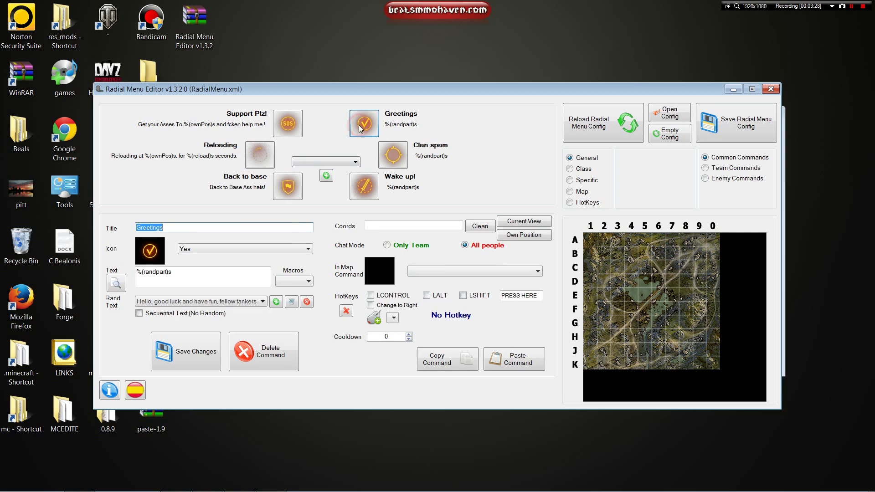
click(224, 300)
click(189, 347)
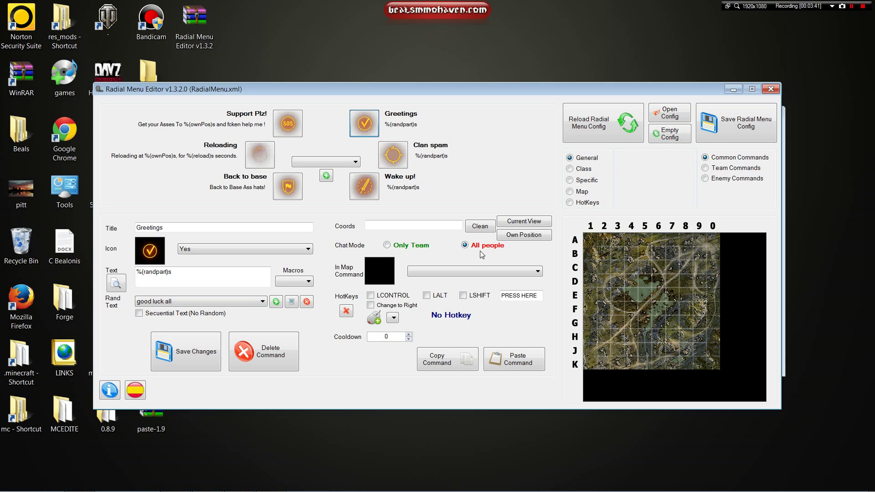
- Review the settings of the Clan spam, Wake up!, Back to base and Support Plz! commands
click(380, 115)
click(393, 153)
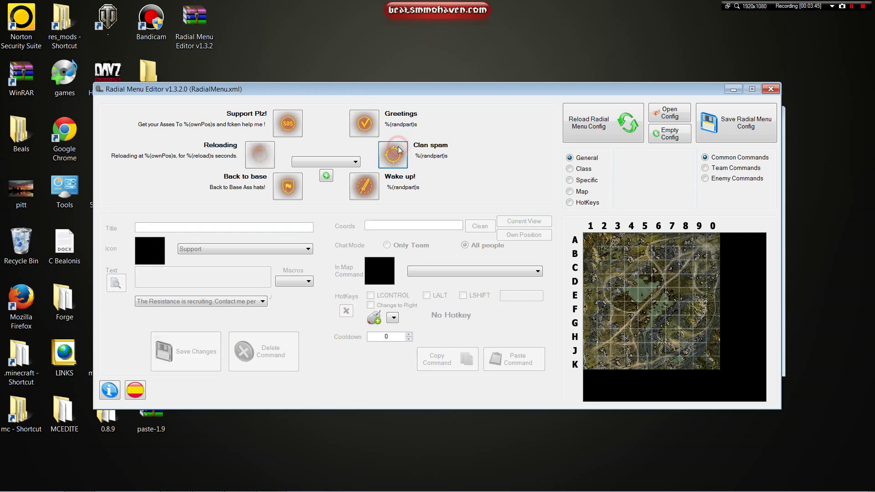
click(364, 187)
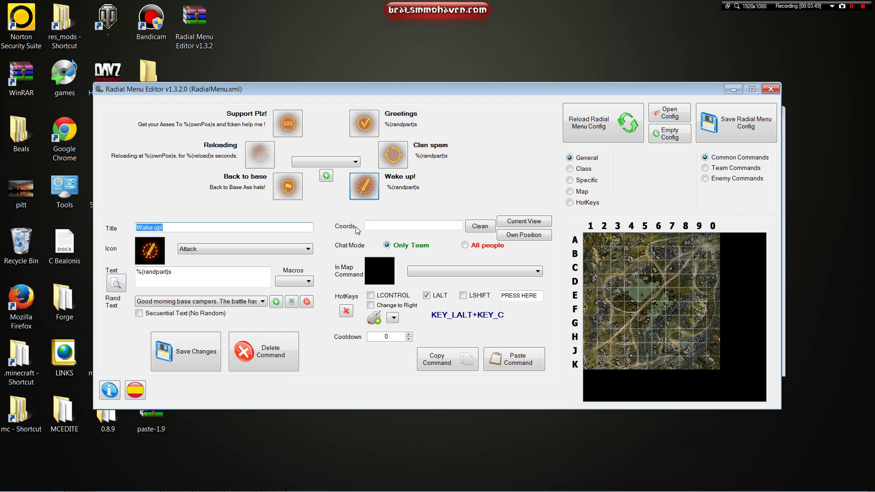
click(294, 189)
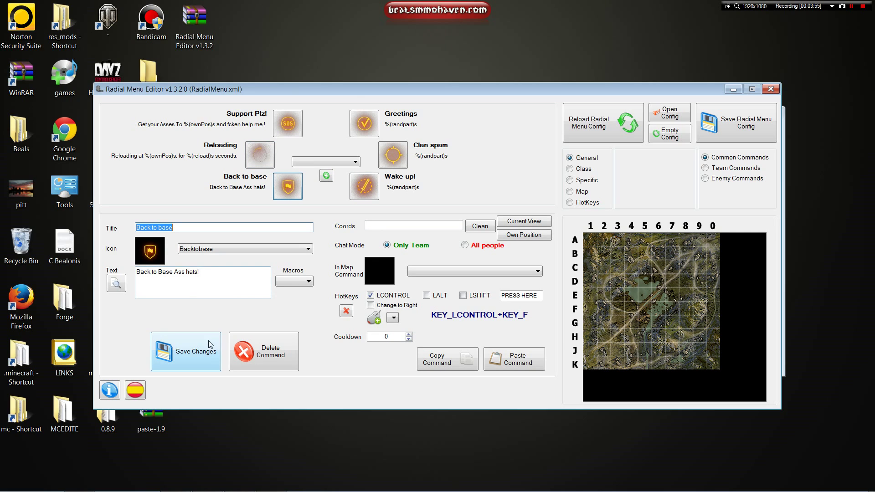
click(296, 124)
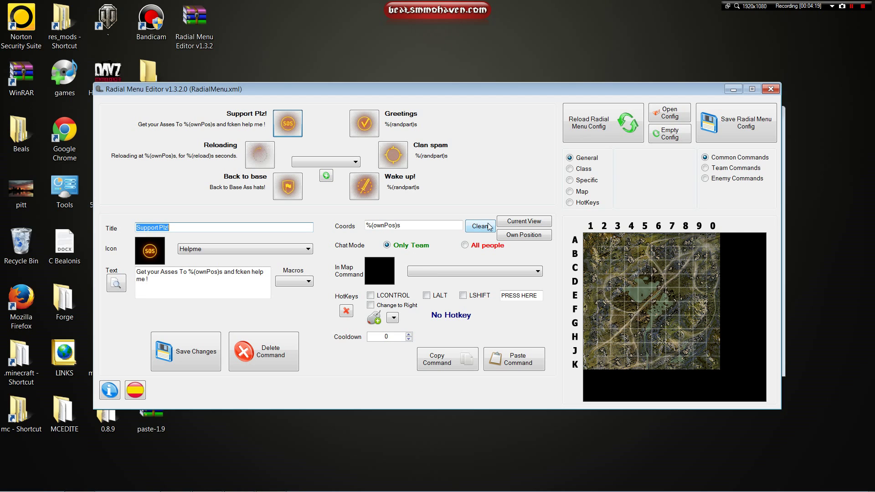
click(292, 188)
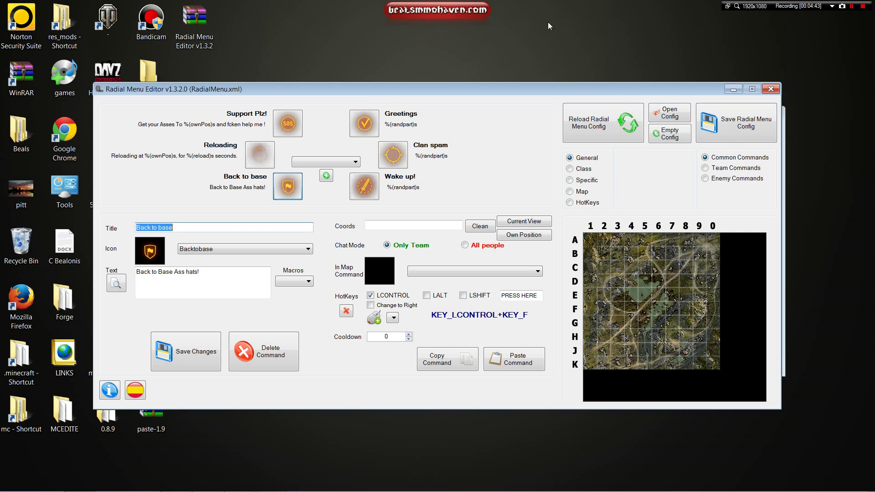
- Move the editor window aside, switch to the World of Tanks client and minimise the private chat window
drag(375, 88, 451, 68)
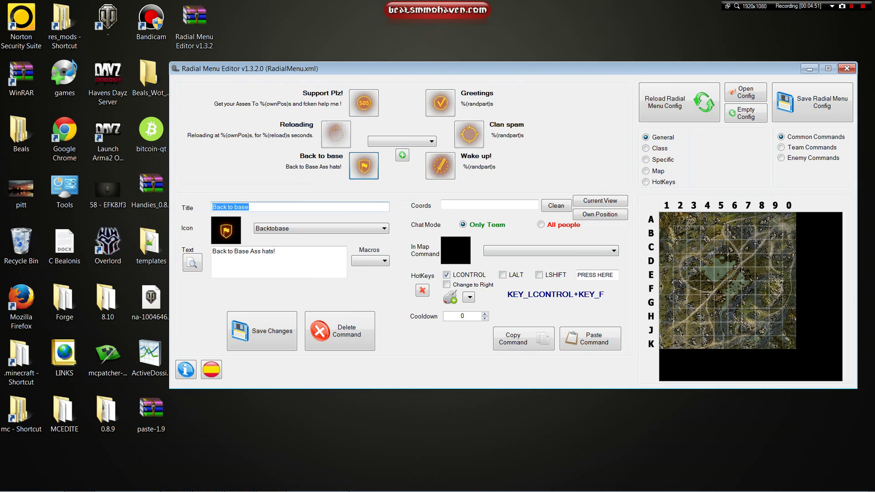
mouse_move(208, 483)
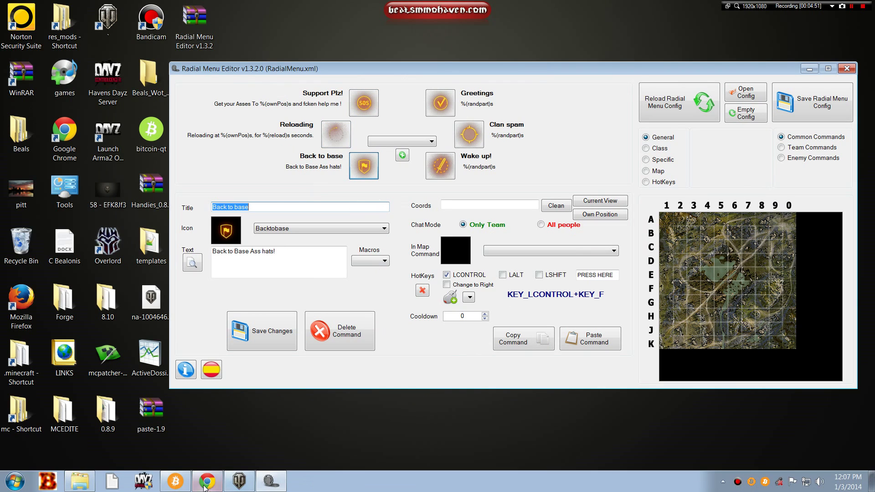
click(237, 480)
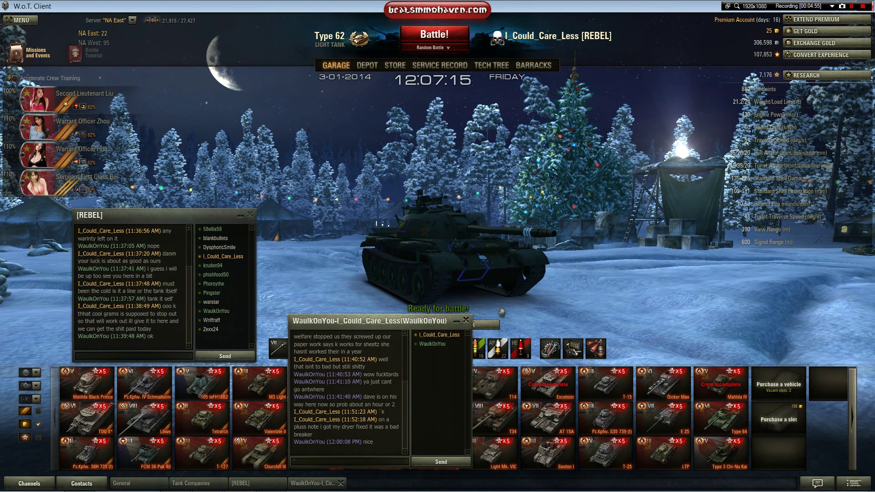
click(456, 322)
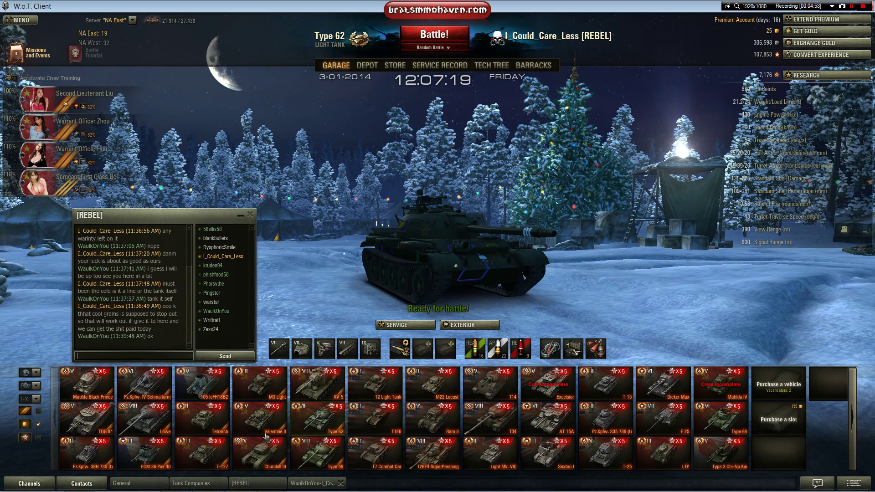
- Select the Type 59 tank in the garage and start a random battle
click(319, 453)
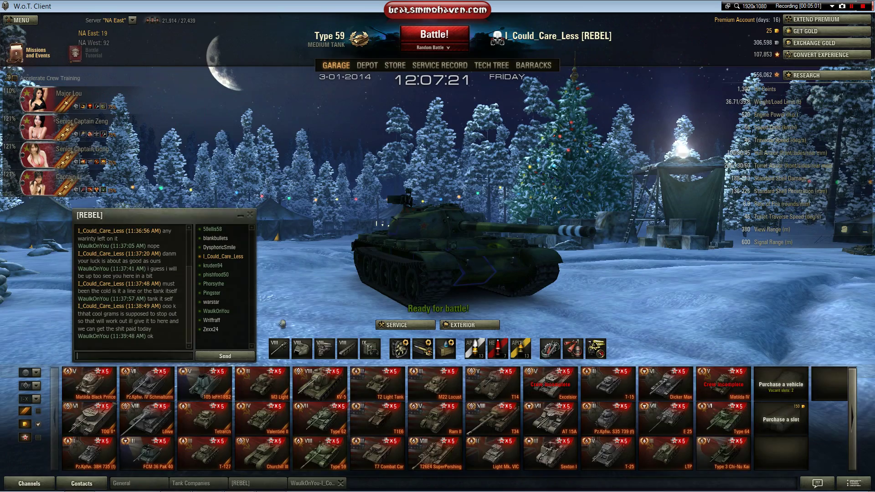
click(434, 40)
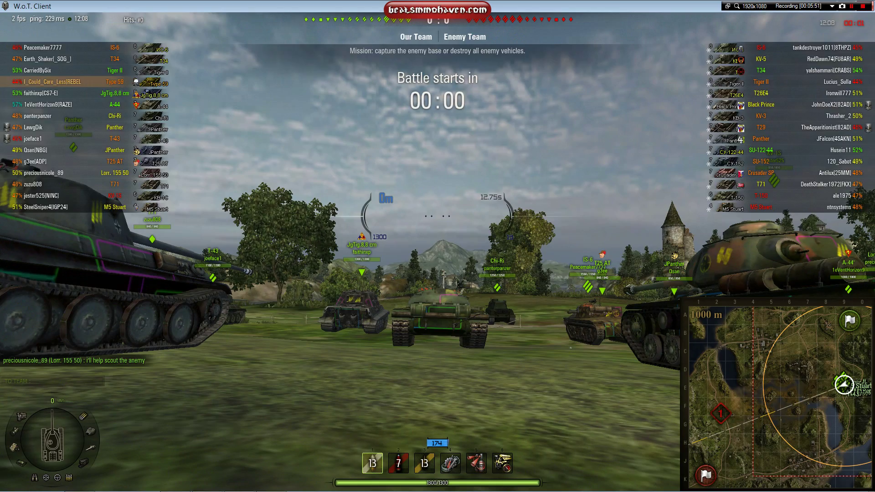
- Send the radial menu's Greetings command three times in the battle to test its random texts
scroll(437, 246, down, 5)
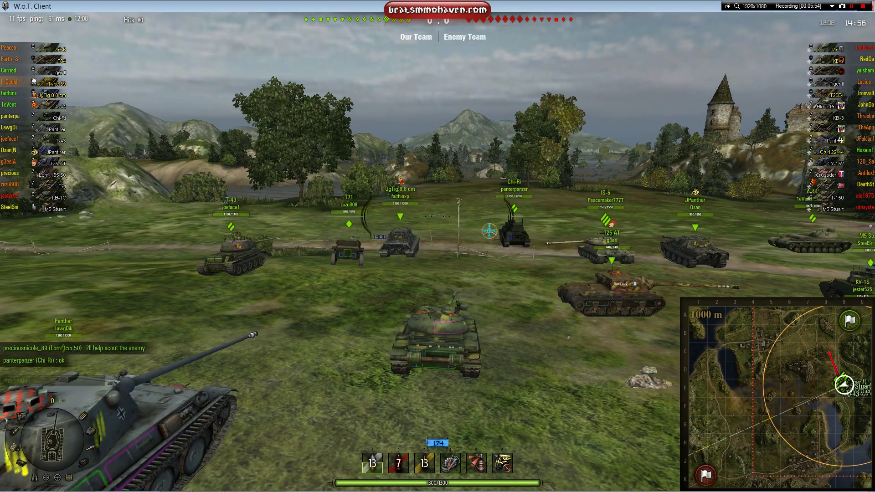
key(z)
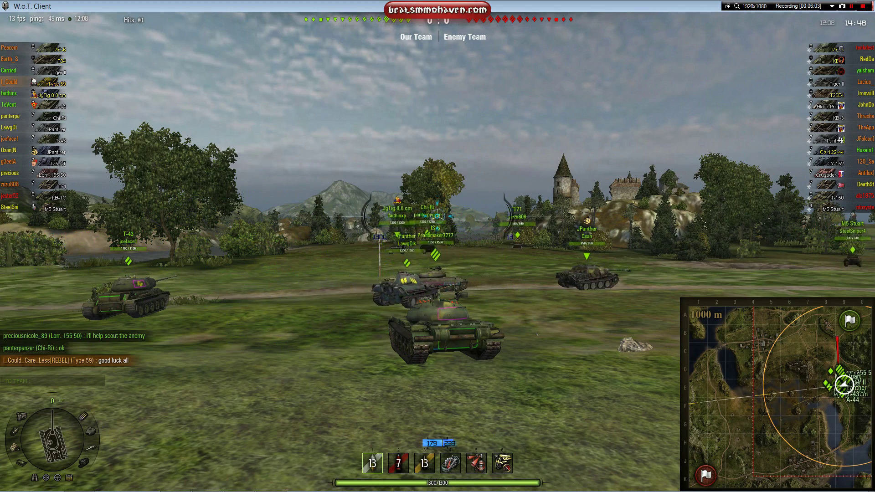
key(z)
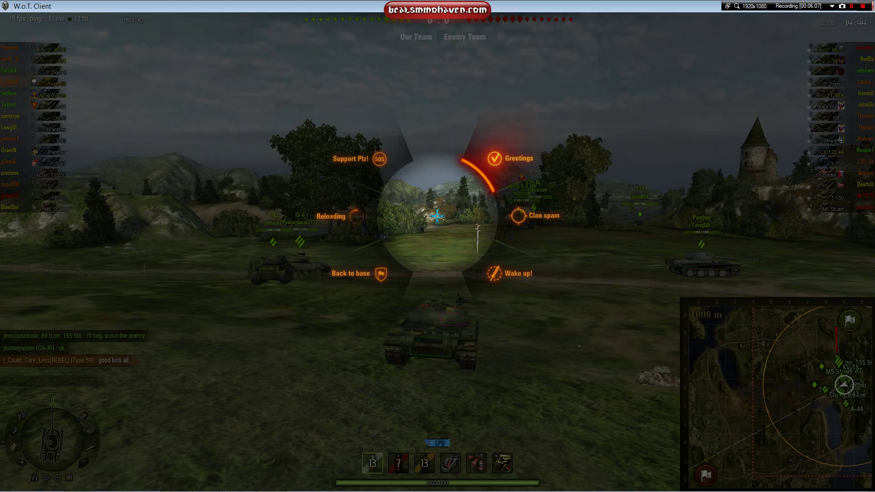
key(z)
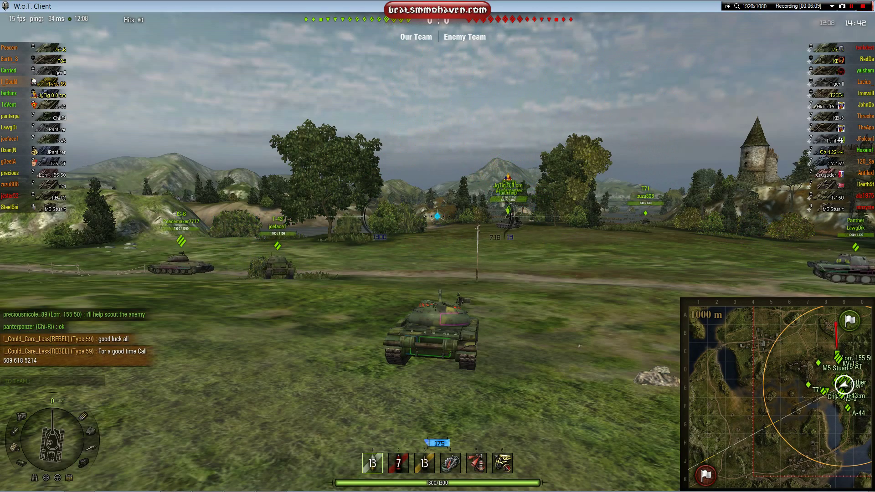
key(z)
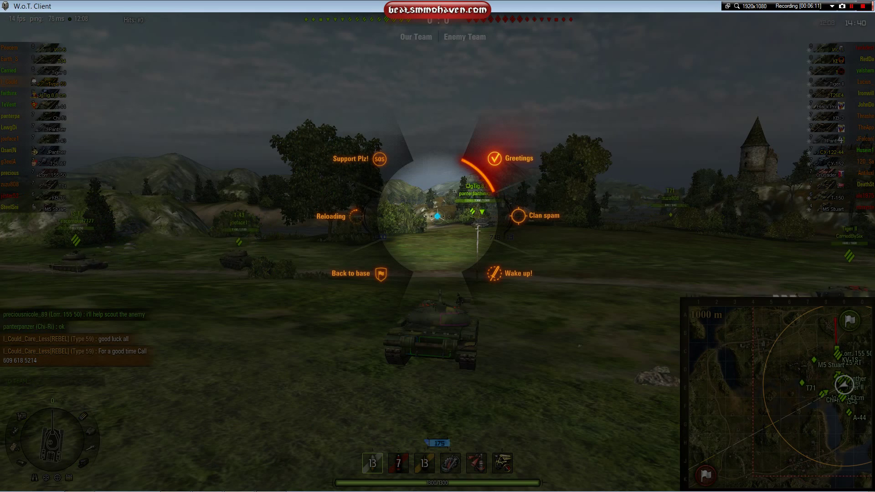
key(z)
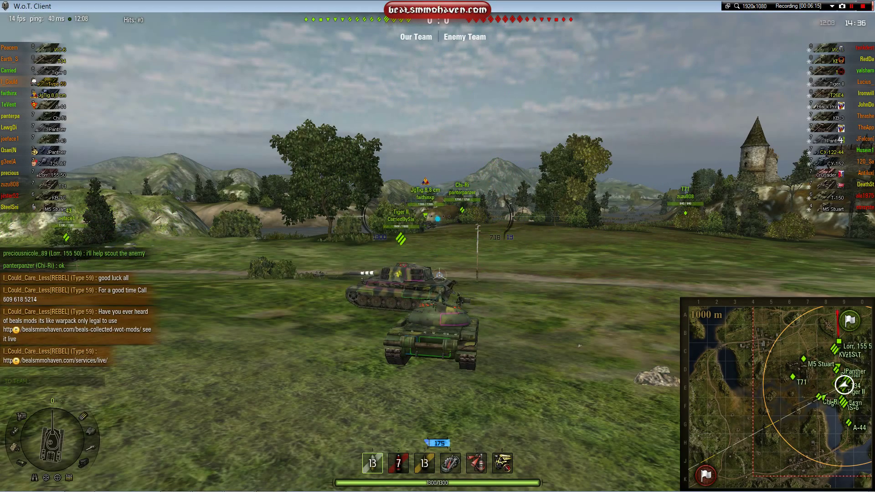
- Turn the Type 59 toward the allied Tiger II and drive it across the field to the dirt road
key(w)
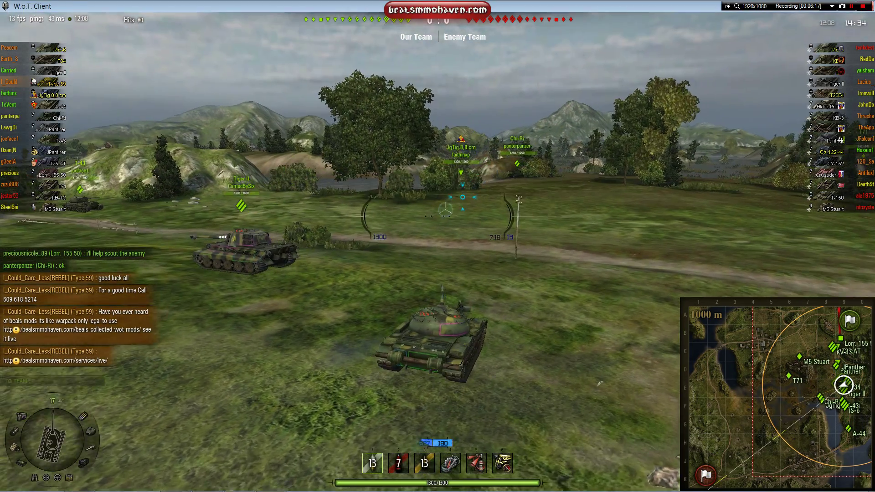
key(a)
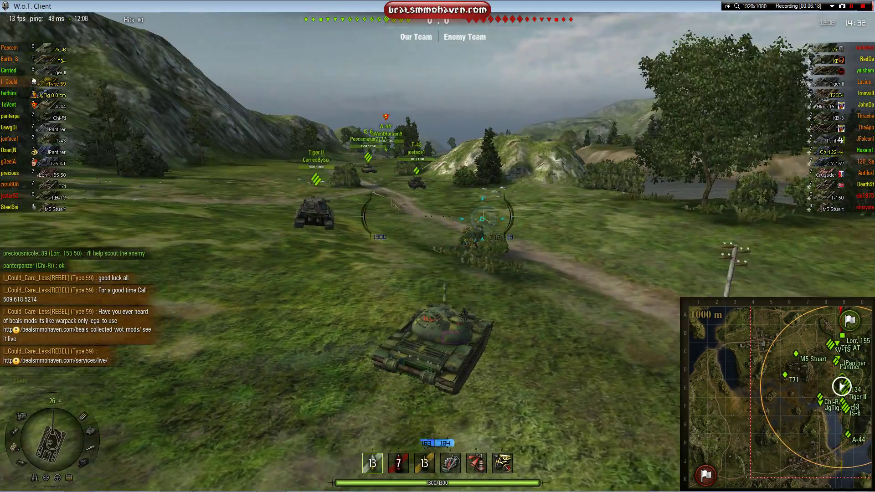
key(w)
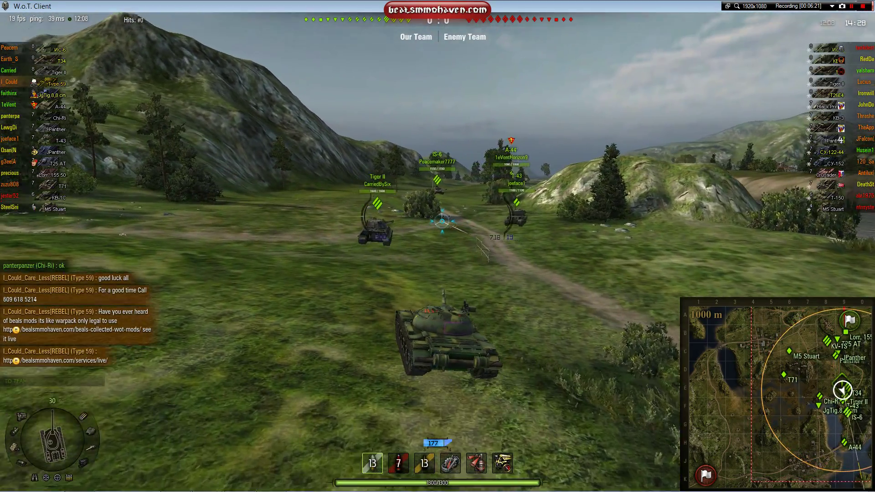
key(w)
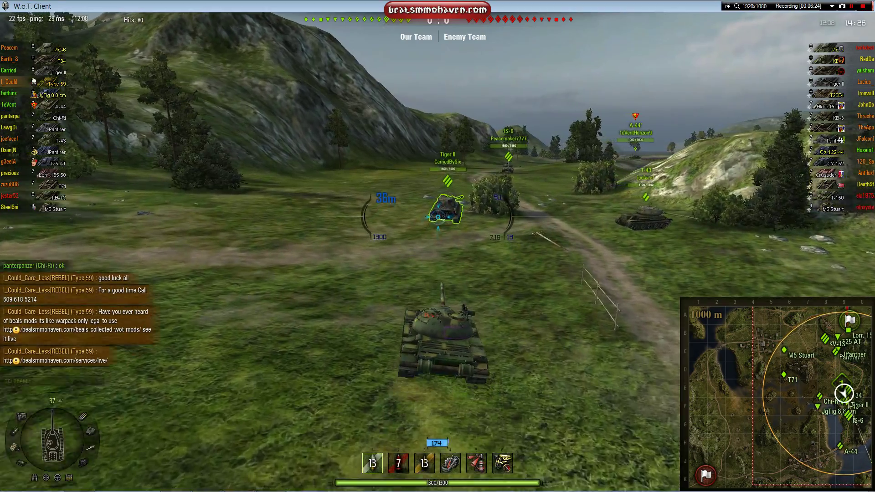
key(w)
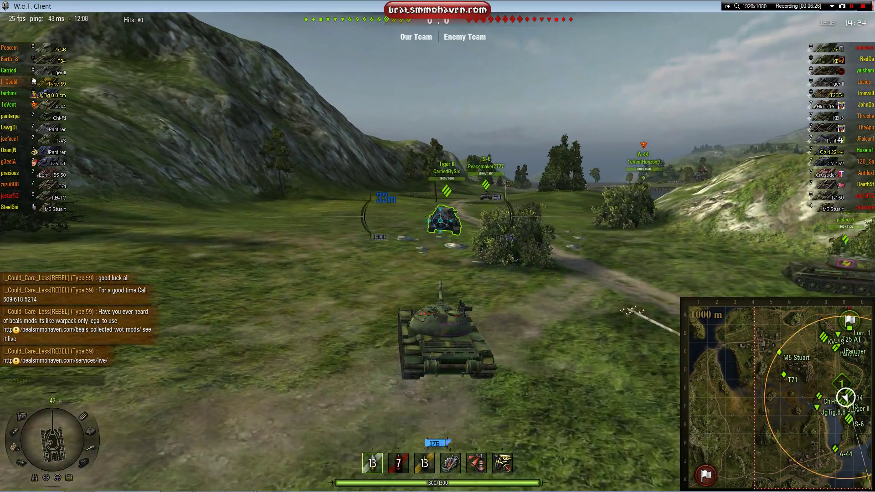
key(w)
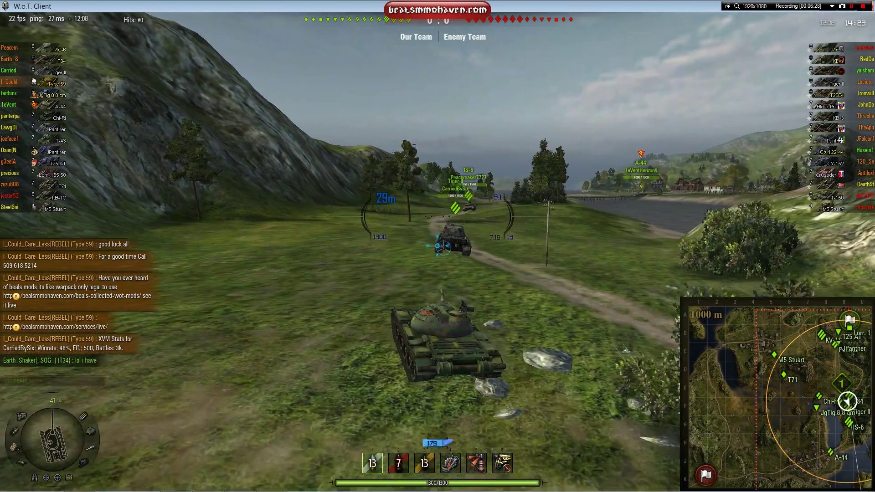
key(w)
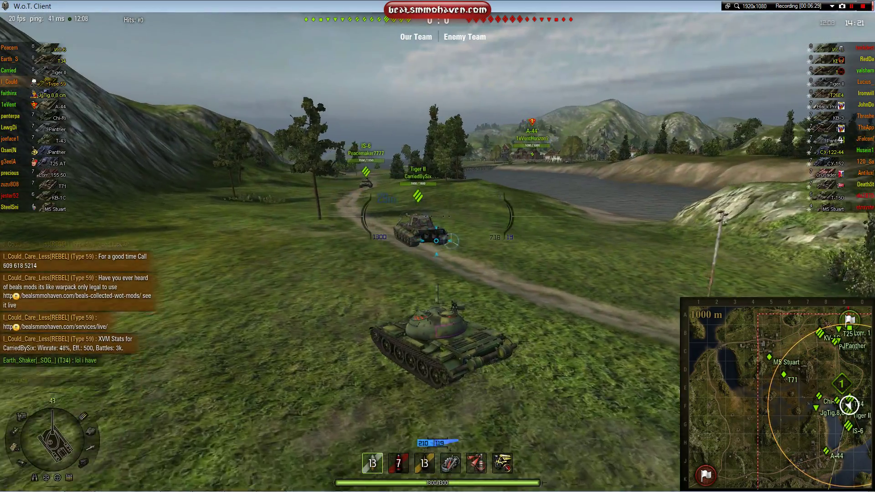
key(w)
key(w)
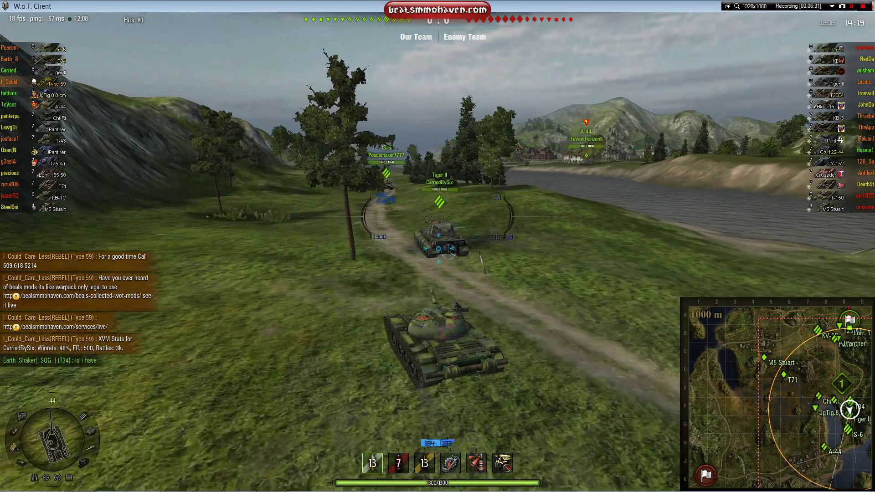
key(w)
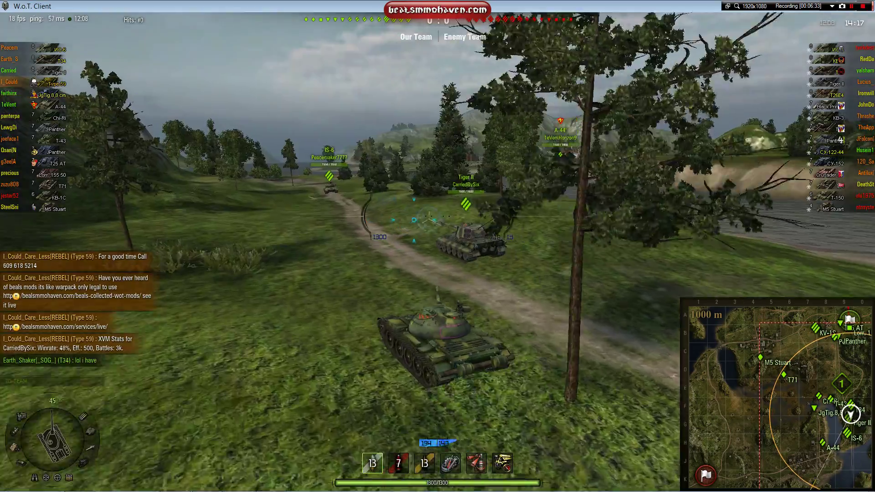
- Drive the Type 59 past the allied Tiger II and along the dirt road toward the wooden bridge
key(w)
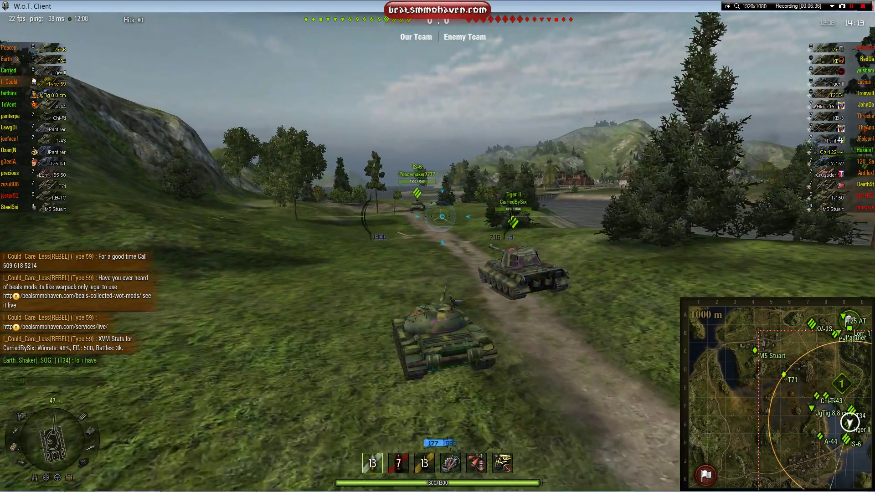
key(w)
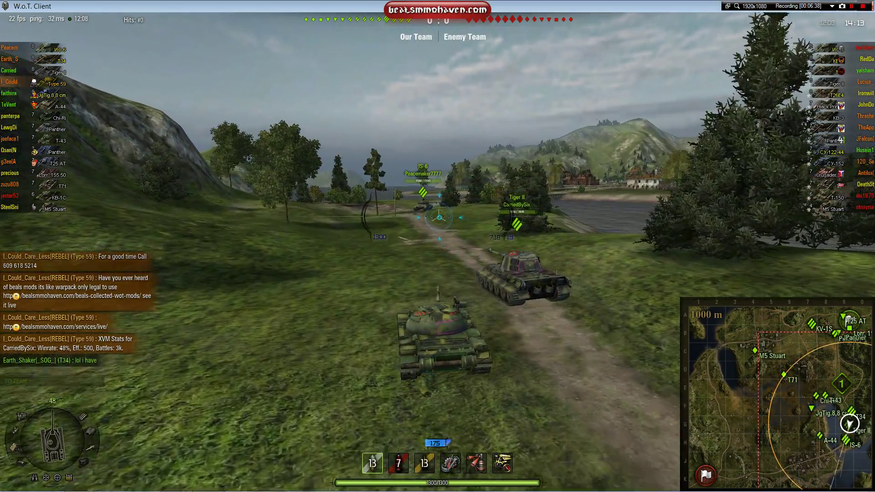
key(d)
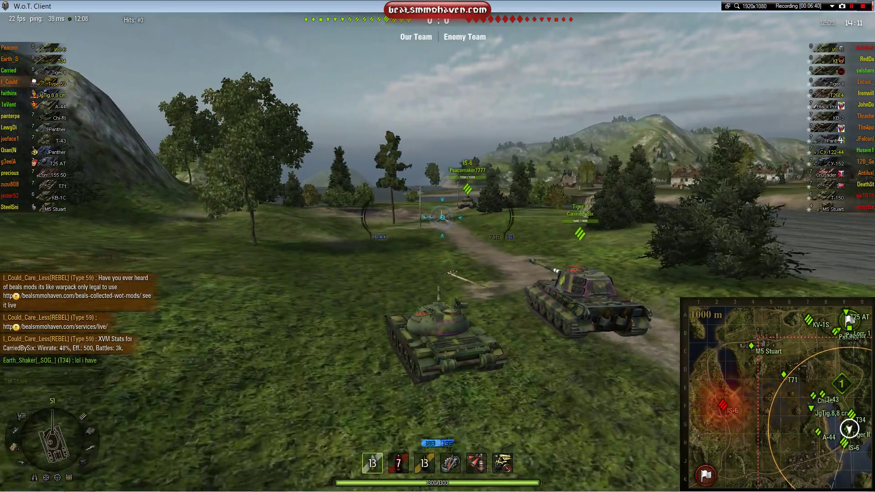
key(w)
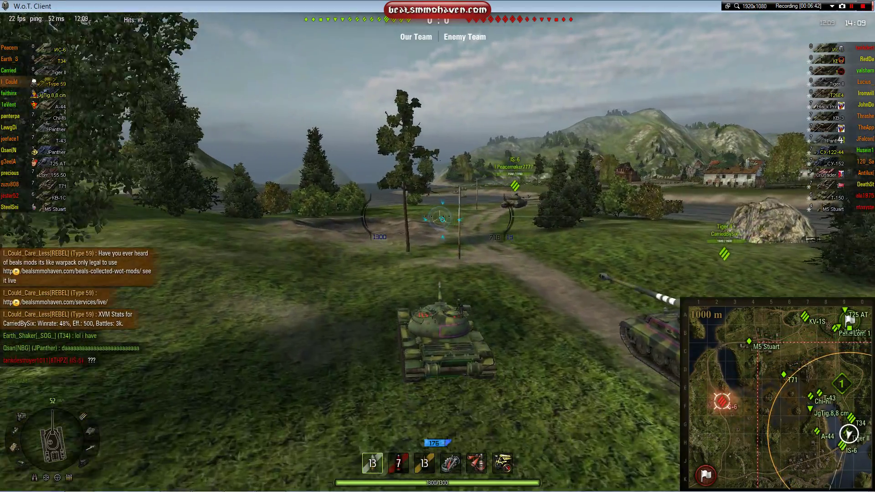
key(w)
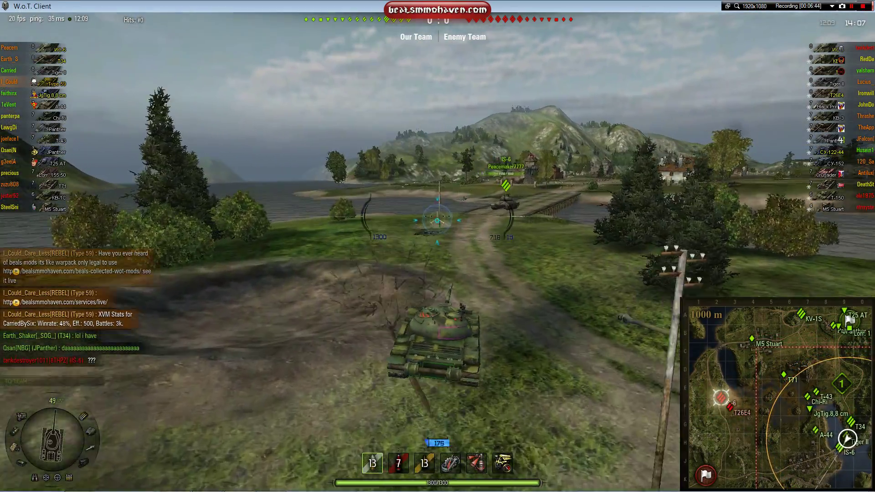
key(w)
- Cross the wooden bridge behind the allied IS-6 and drive past the wrecked car on the far bank
key(w)
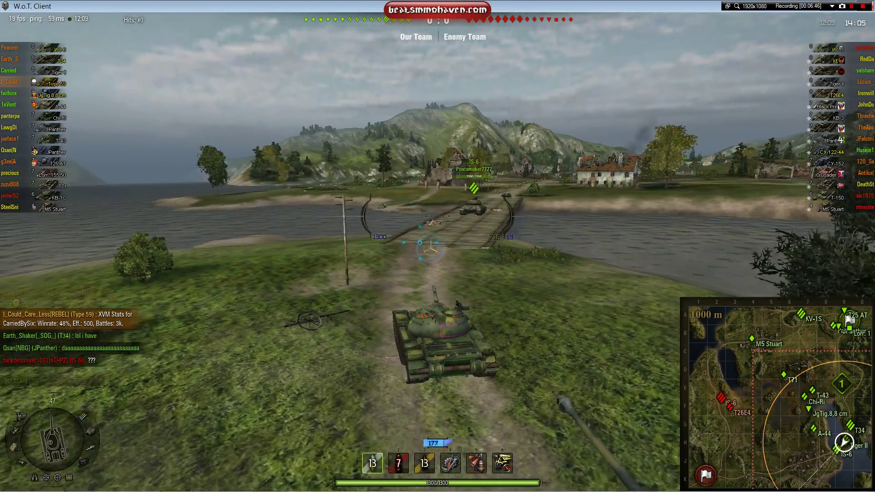
key(w)
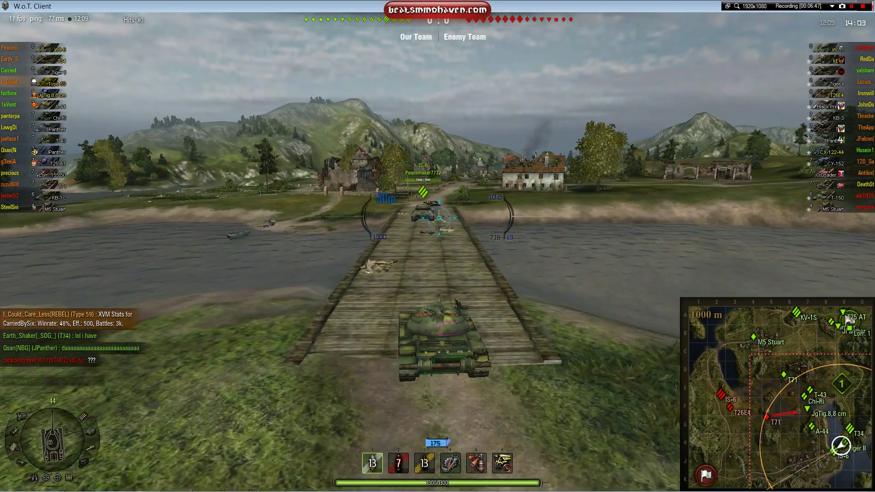
key(w)
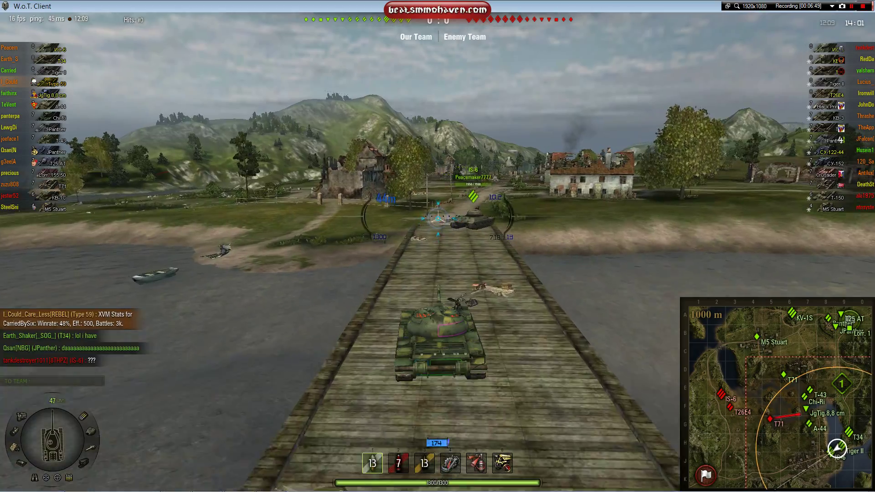
key(w)
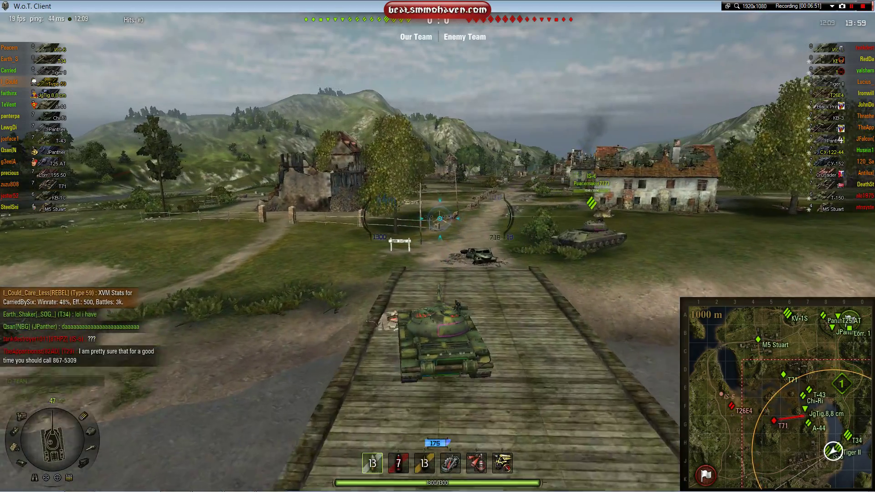
- Leave the road and drive around the ruined house, past the tractor and brick ruin, to the lakeshore grass
key(w)
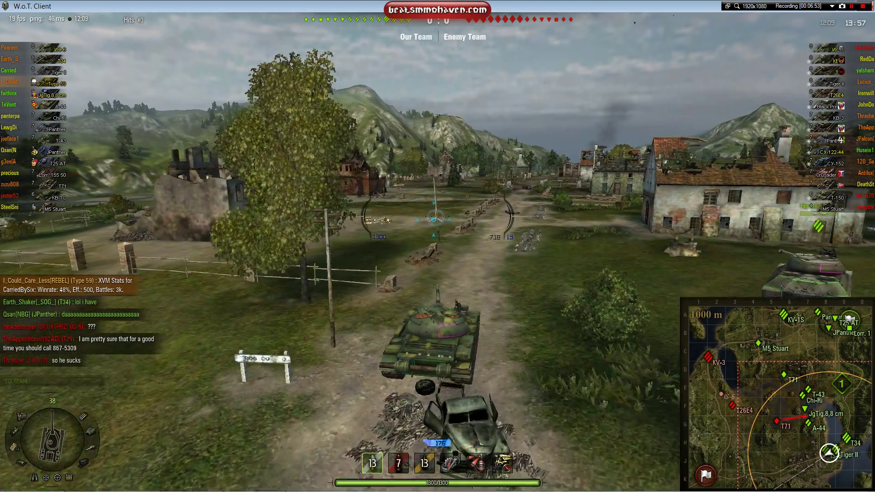
key(a)
key(w)
key(d)
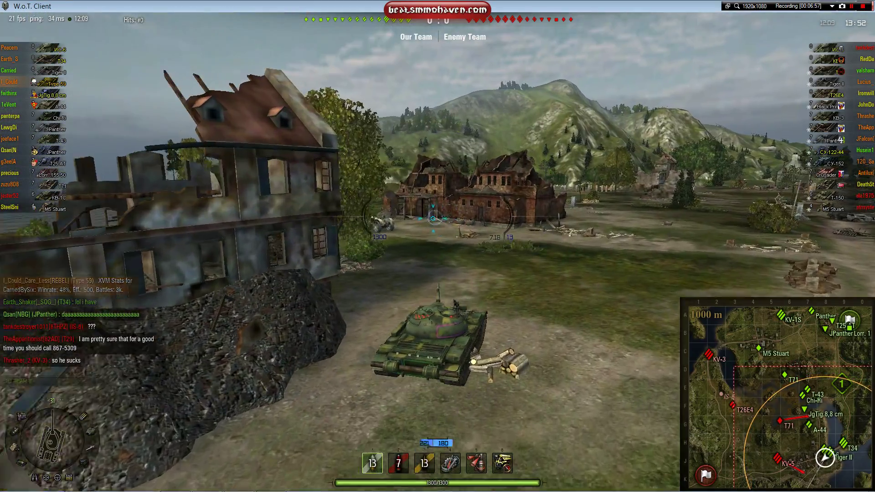
key(w)
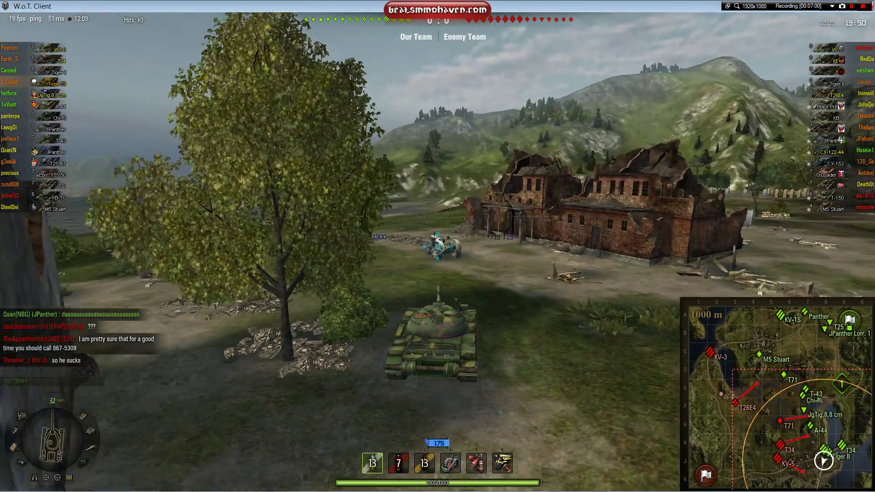
key(w)
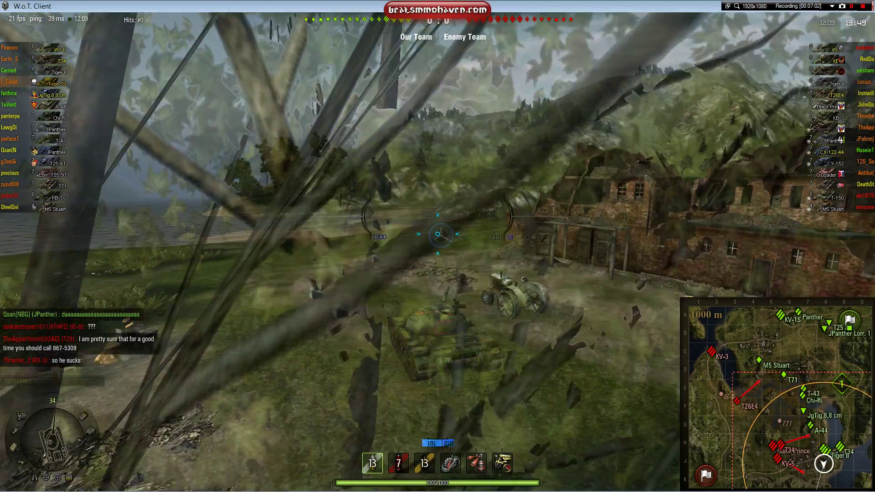
key(w)
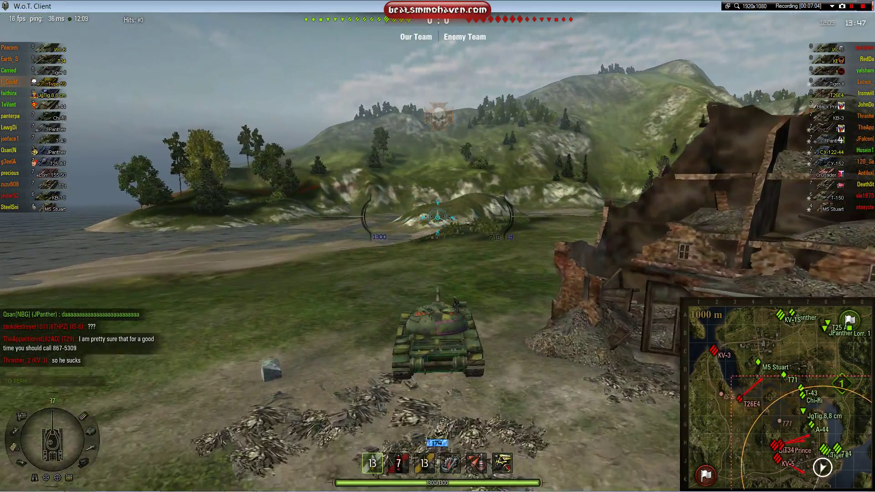
- Drive along the shore and turn into the dirt gully beside the rocky hill
key(w)
key(a)
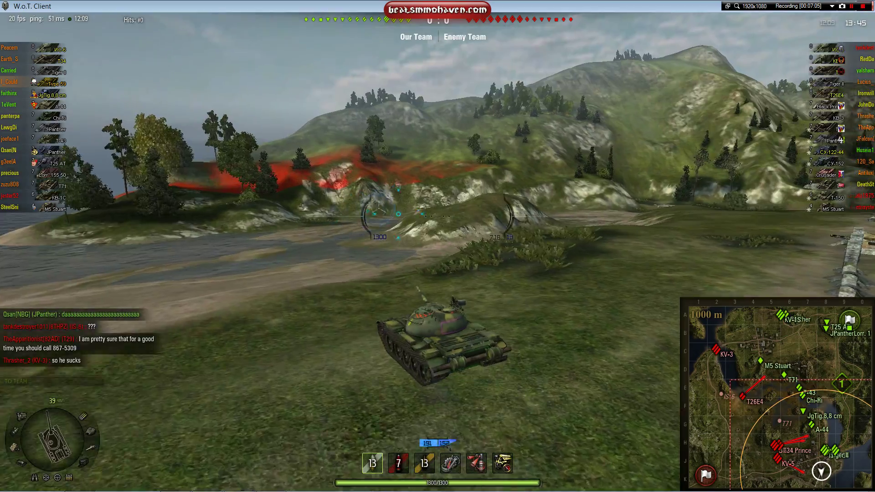
key(w)
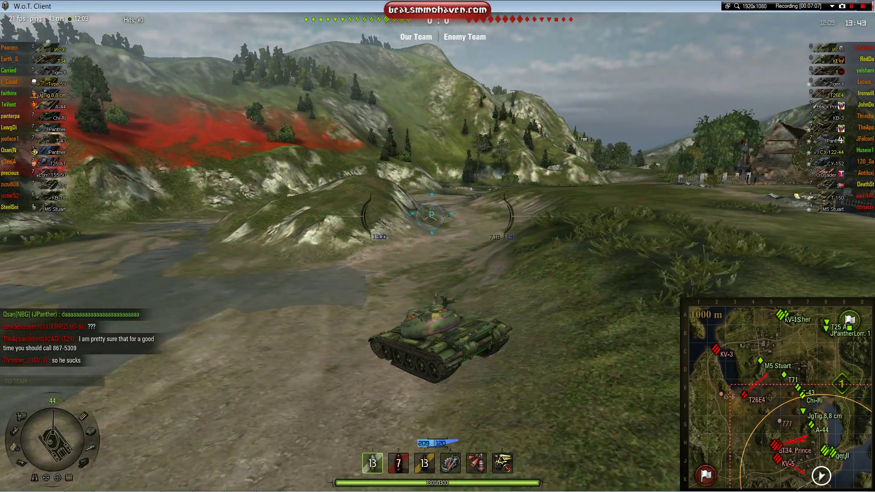
key(w)
key(w)
key(d)
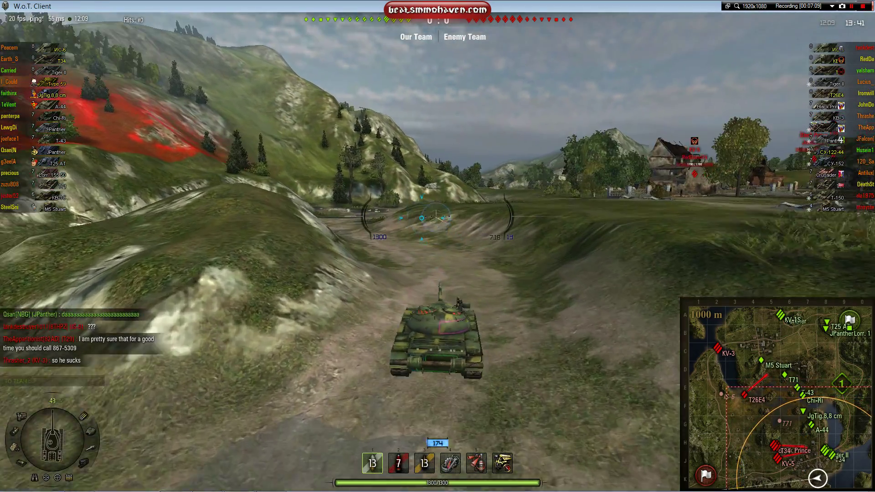
key(w)
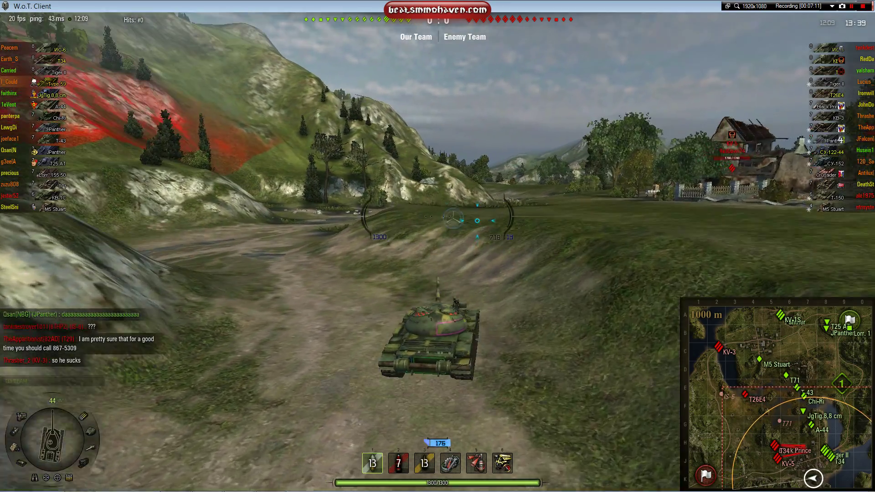
- Follow the gully around the rocky hillside toward the spotted enemy tanks
key(a)
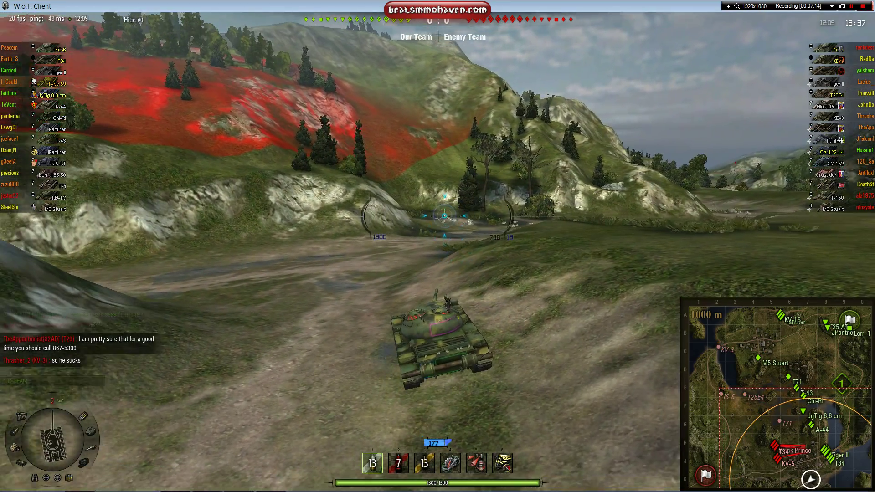
key(w)
key(a)
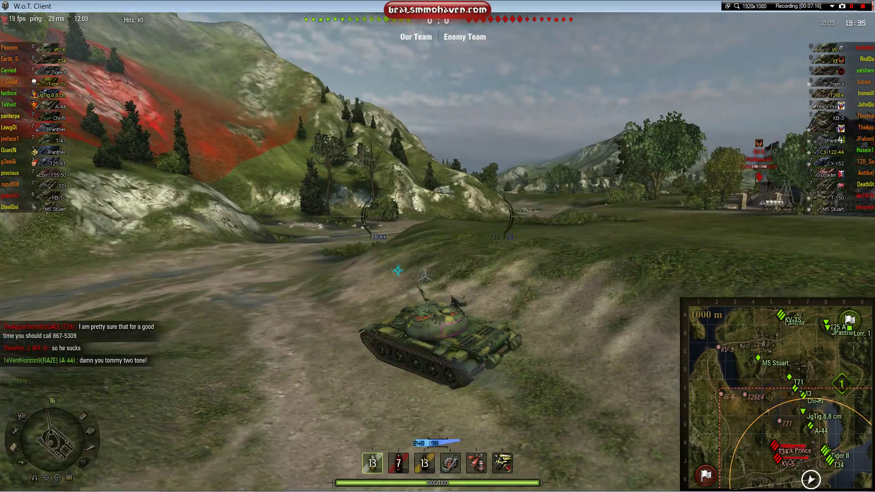
key(w)
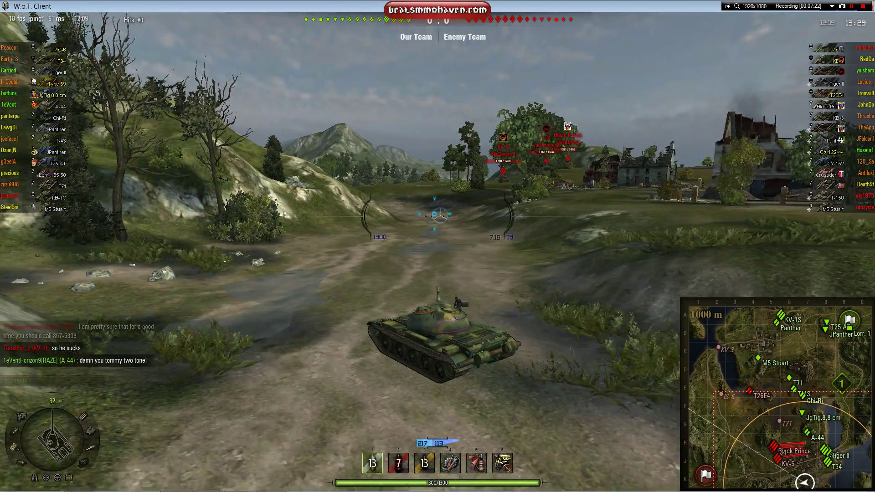
key(w)
key(d)
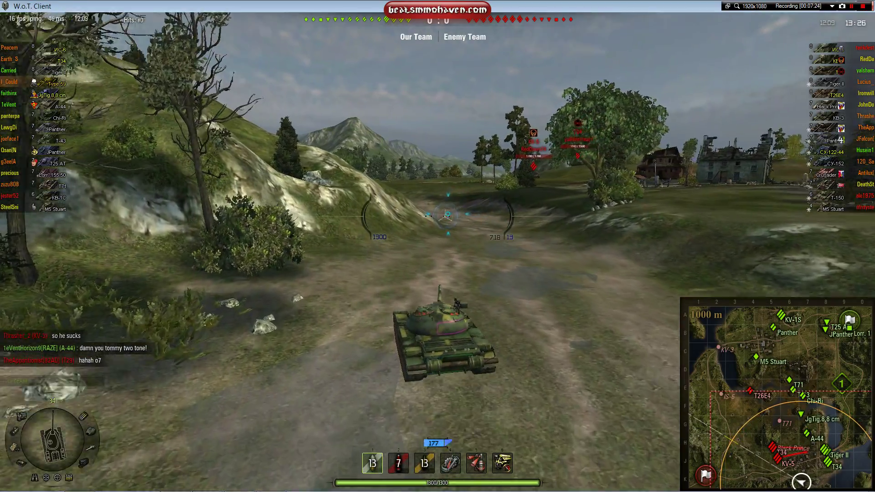
key(d)
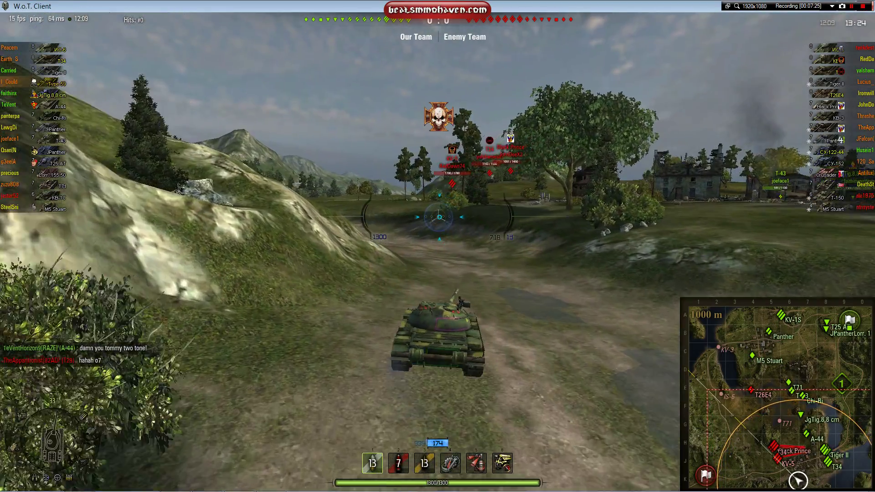
- Stop the Type 59, aim at the enemy KV-5 in sniper view and fire a shell at it
key(s)
key(s)
scroll(798, 480, up, 8)
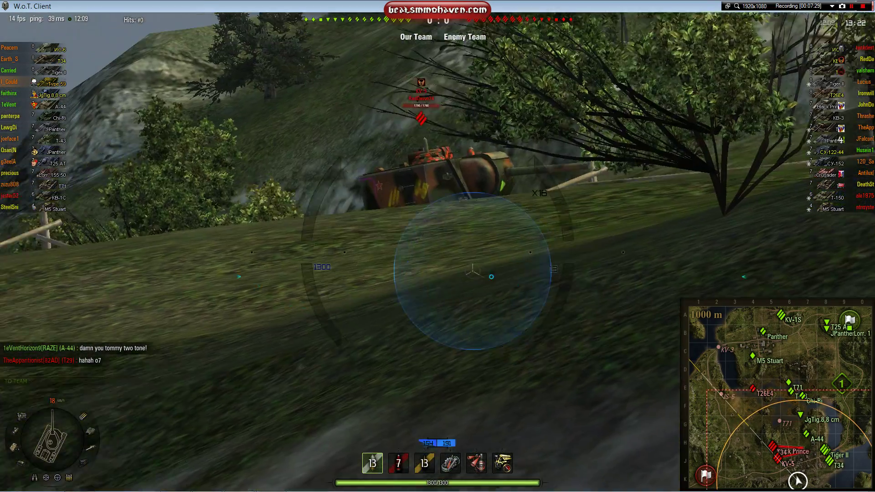
scroll(437, 246, down, 1)
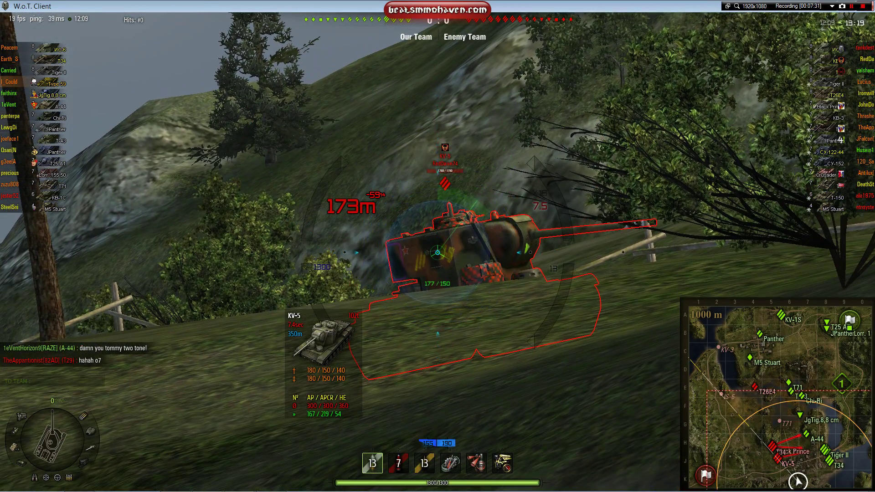
click(437, 252)
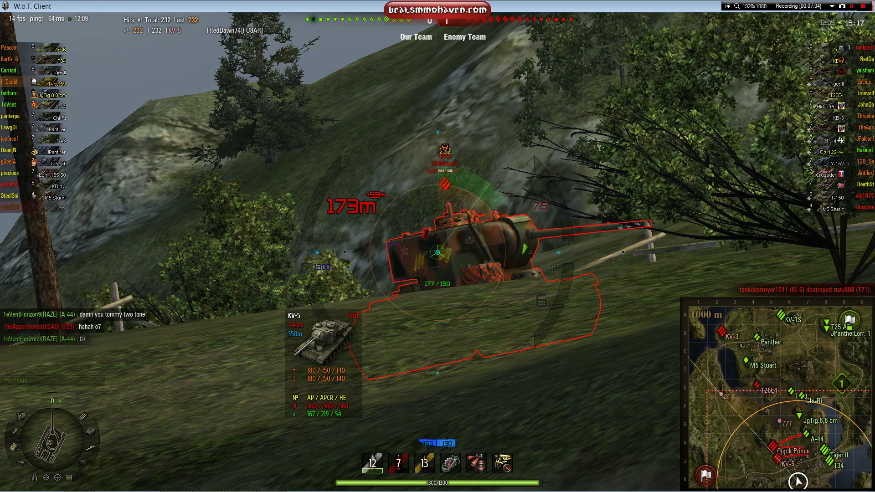
- Send the radial menu's "Bright idea?" command at the KV-5, then back away and return to the third-person view
key(z)
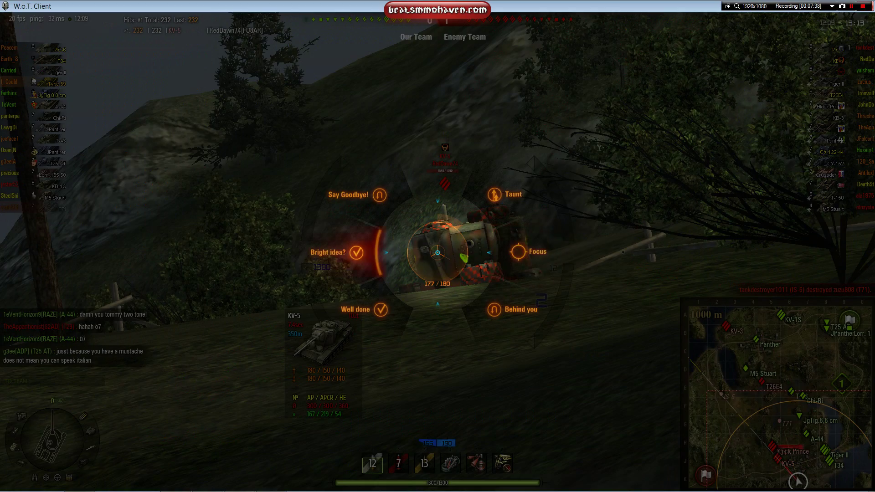
key(z)
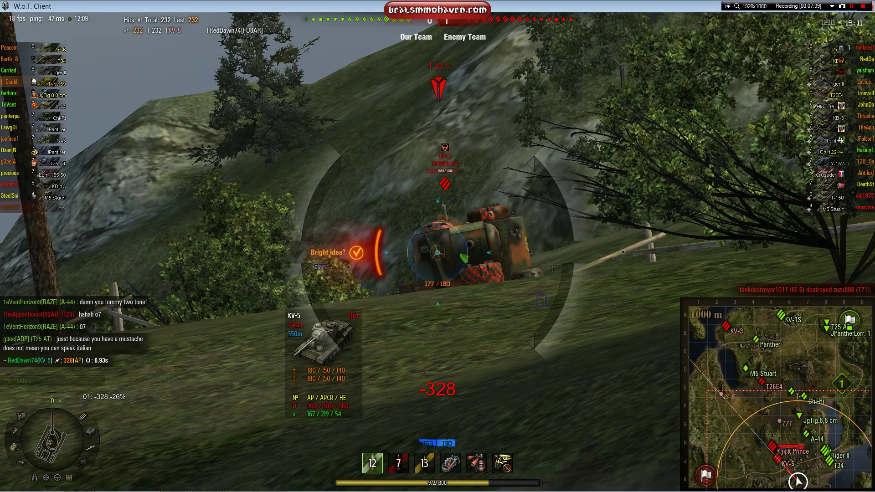
key(s)
scroll(438, 252, down, 1)
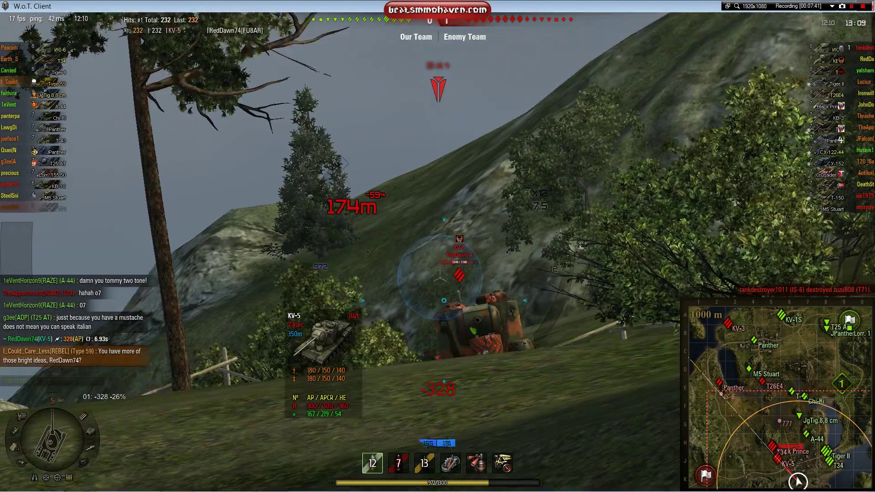
scroll(437, 214, down, 2)
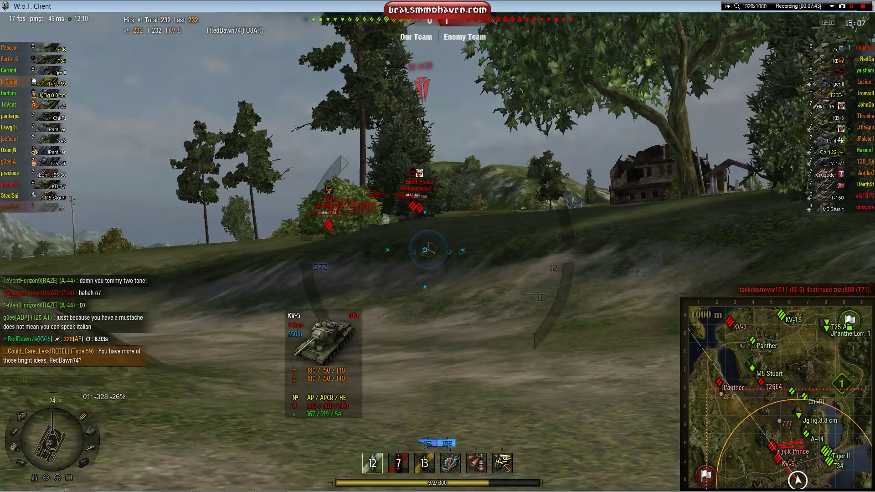
scroll(437, 214, down, 1)
scroll(437, 216, down, 3)
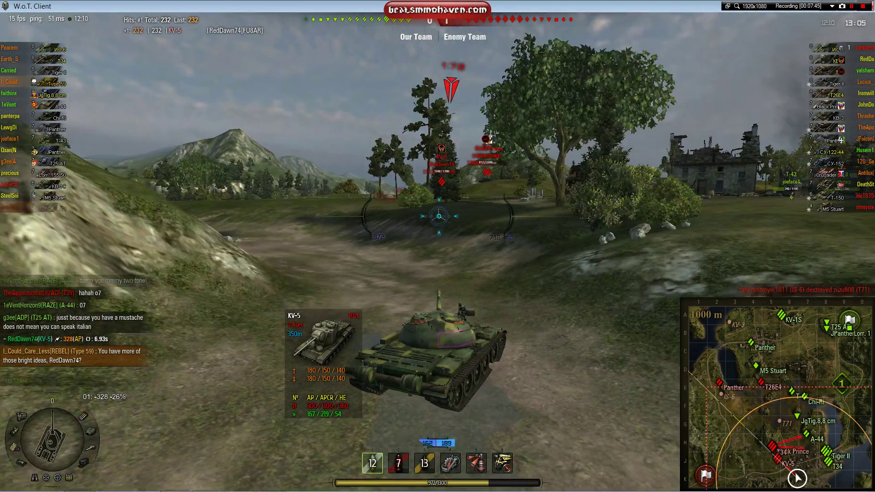
- Reposition the Type 59 in the gully and aim at the distant enemy T29 in sniper view at x12 zoom
key(s)
key(d)
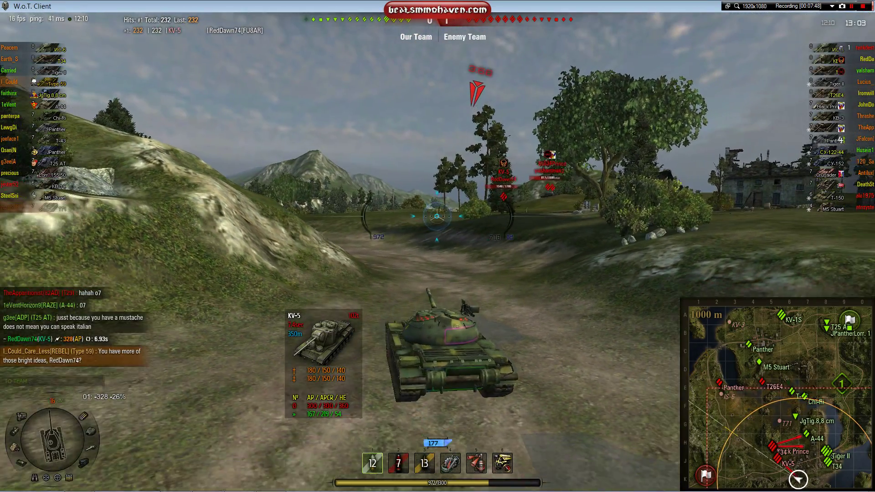
key(a)
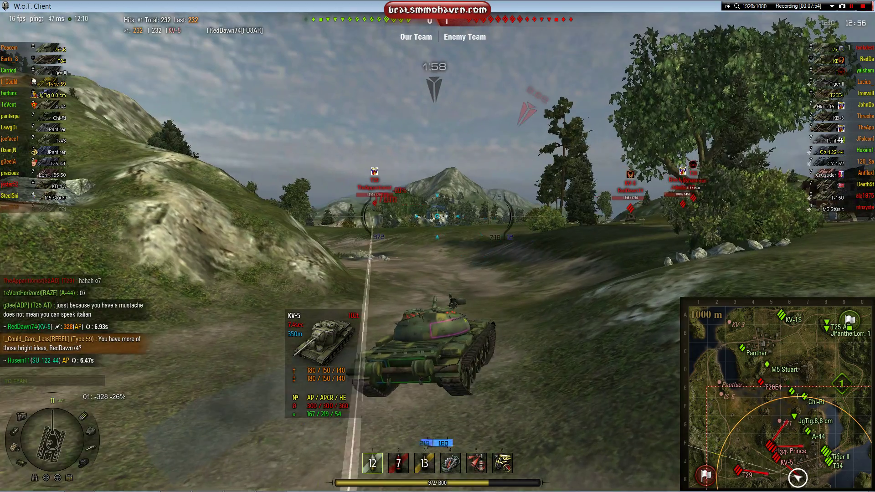
key(d)
scroll(437, 217, up, 5)
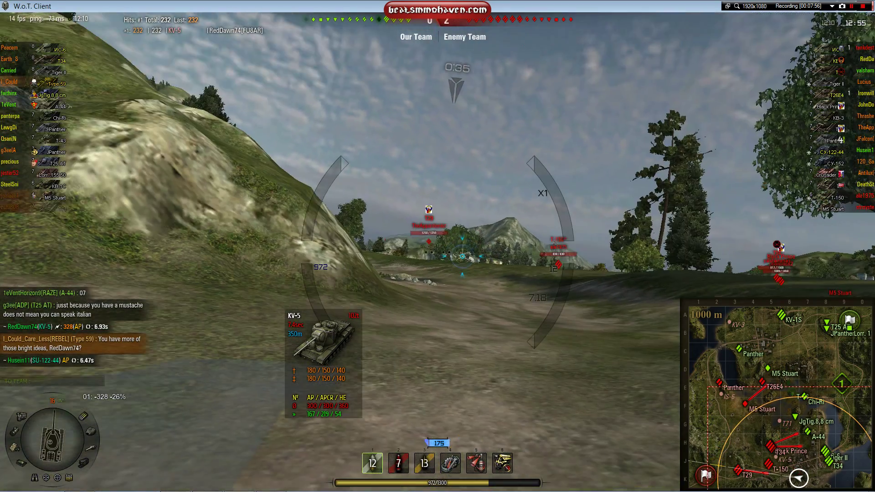
scroll(437, 252, up, 4)
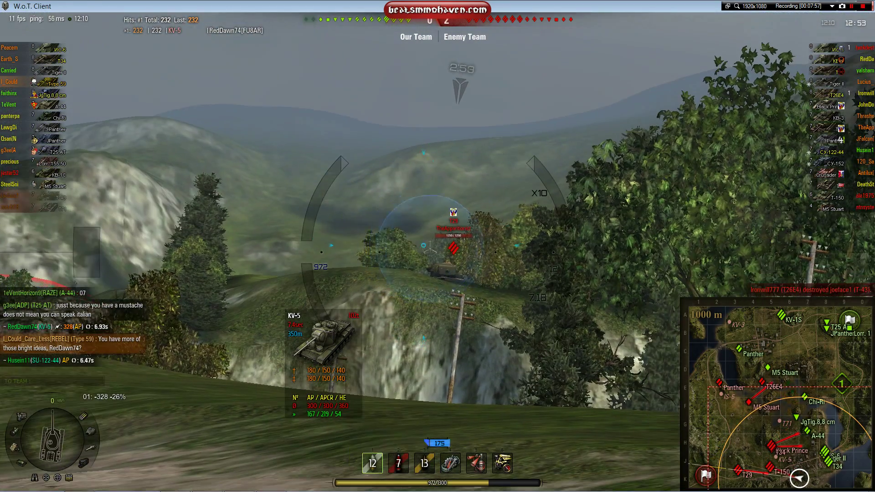
scroll(437, 246, up, 1)
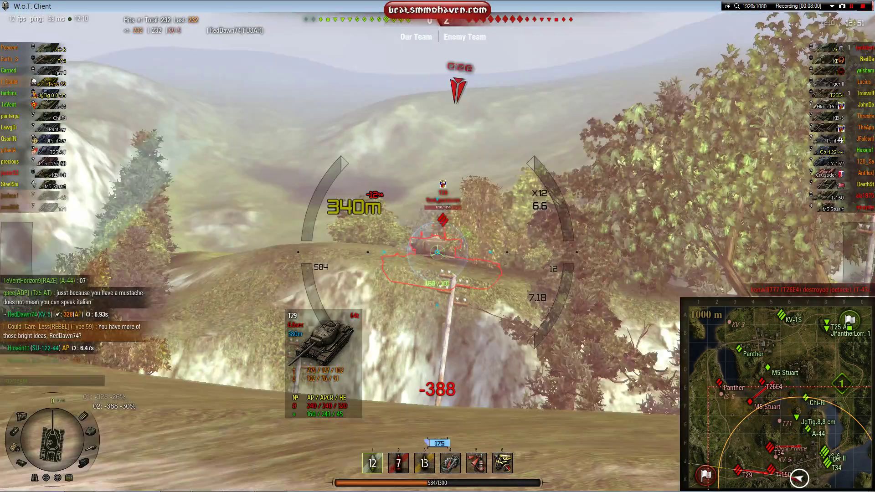
- Fire a shell at the distant T29, leave sniper view and reposition the Type 59 beside the rocky hillside
key(shift)
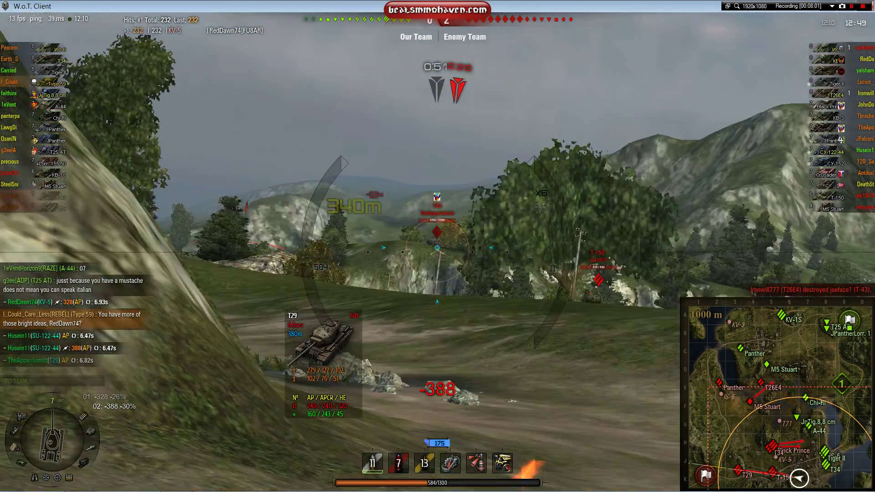
key(a)
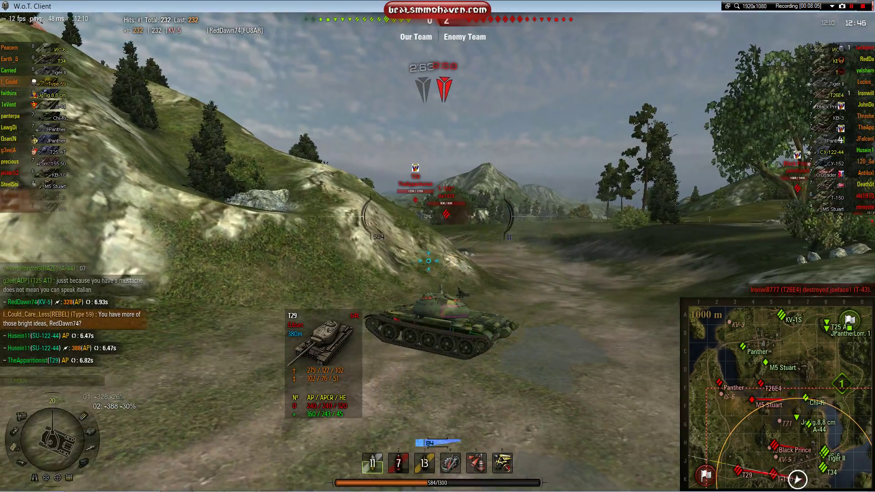
key(d)
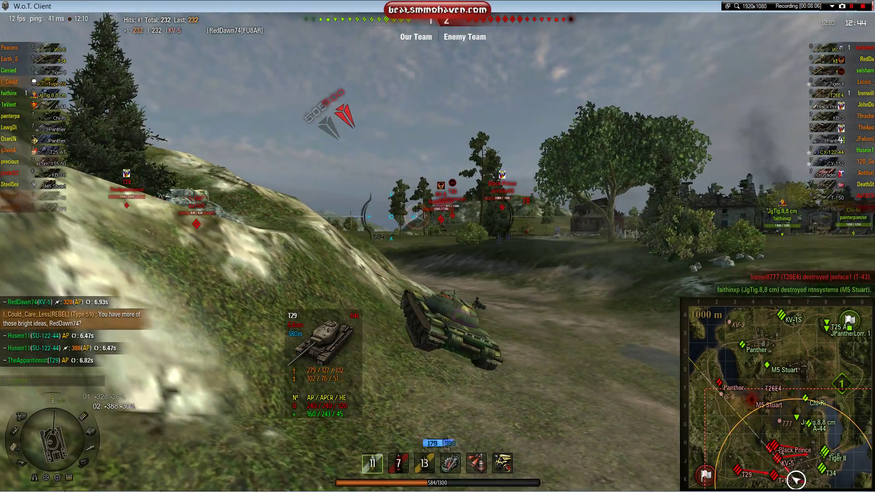
key(s)
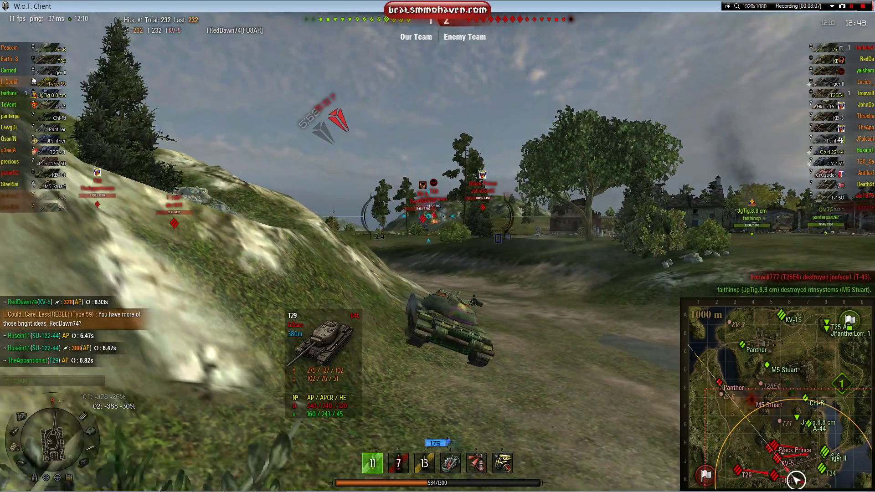
- Zoom in on the enemy KV-5 behind the grassy slope, fire a shell at it and return to the third-person view
scroll(437, 216, up, 2)
scroll(437, 246, up, 3)
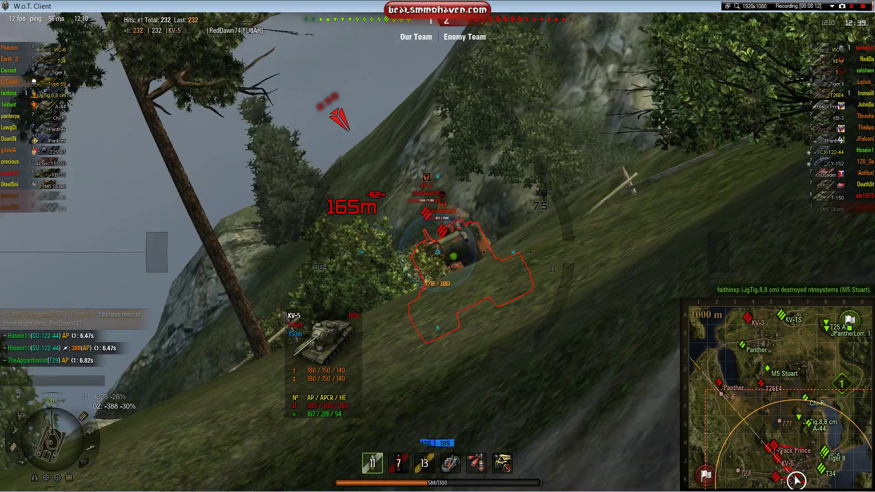
scroll(438, 252, up, 1)
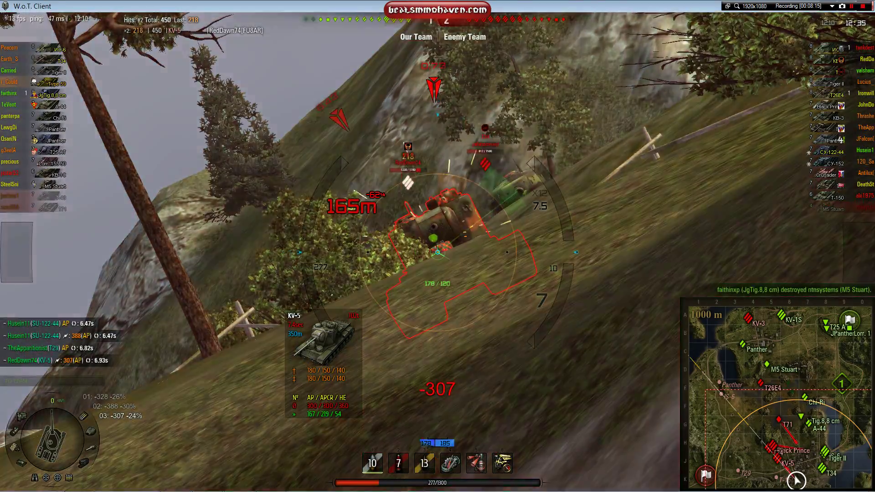
scroll(438, 252, down, 1)
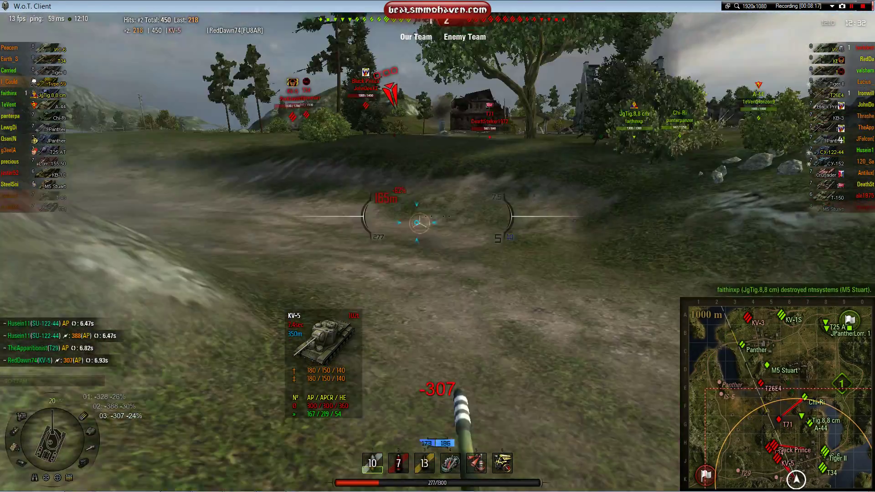
scroll(437, 252, down, 2)
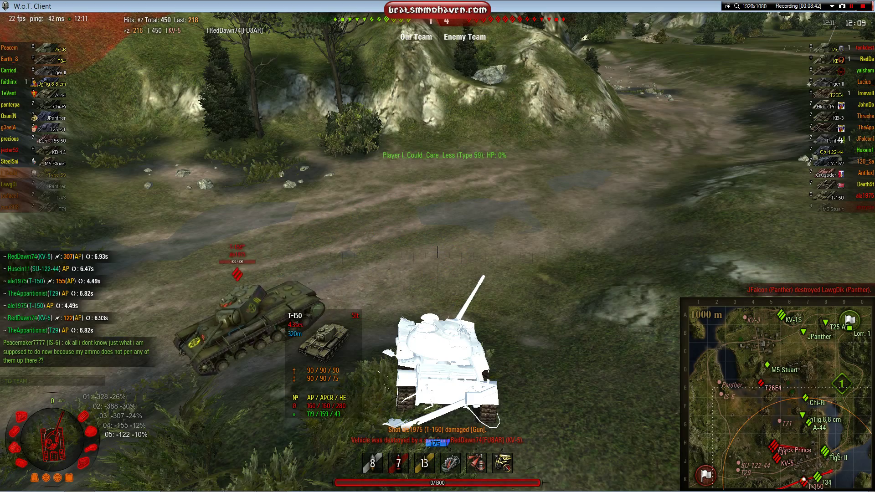
- Leave the destroyed Type 59 and exit the battle to the garage, confirming the exit
scroll(437, 252, down, 2)
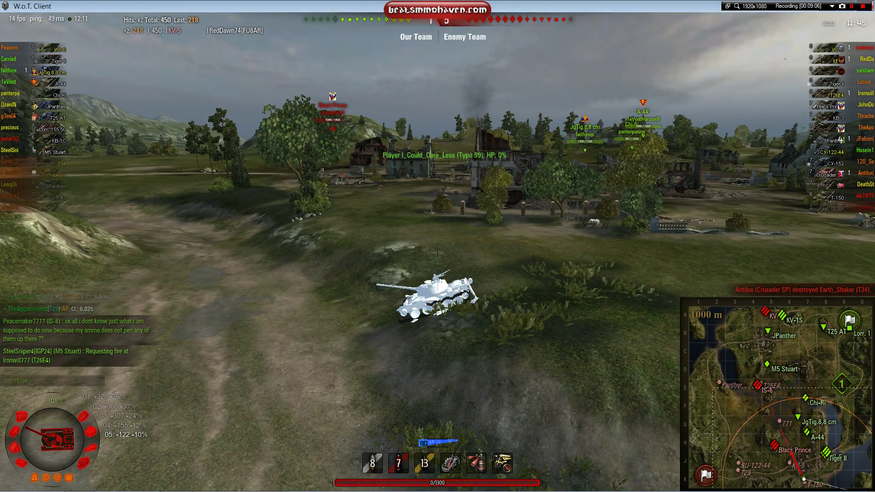
key(Escape)
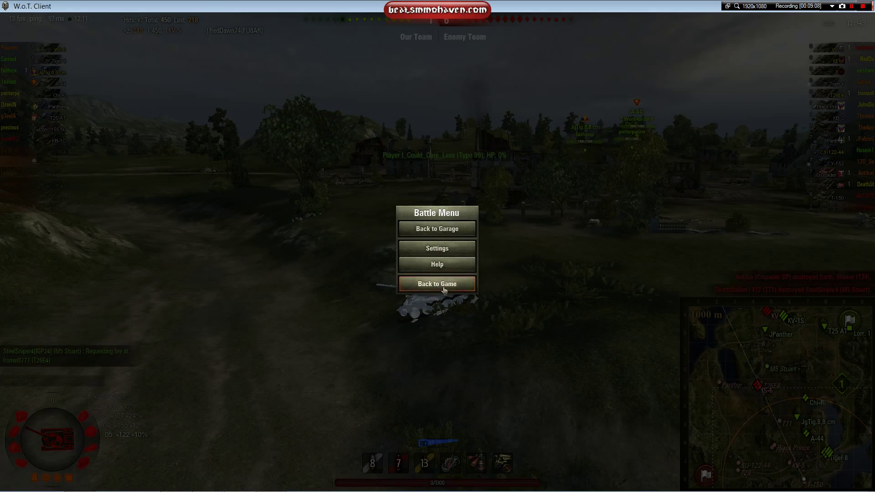
click(447, 228)
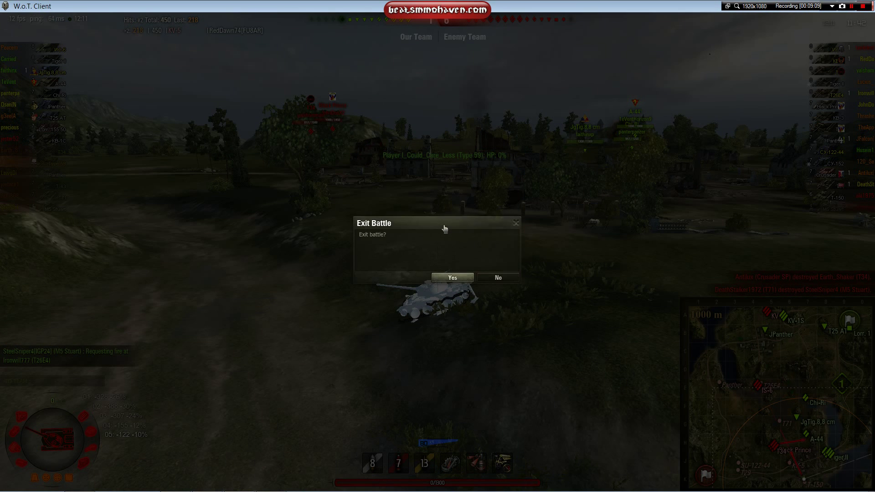
click(451, 278)
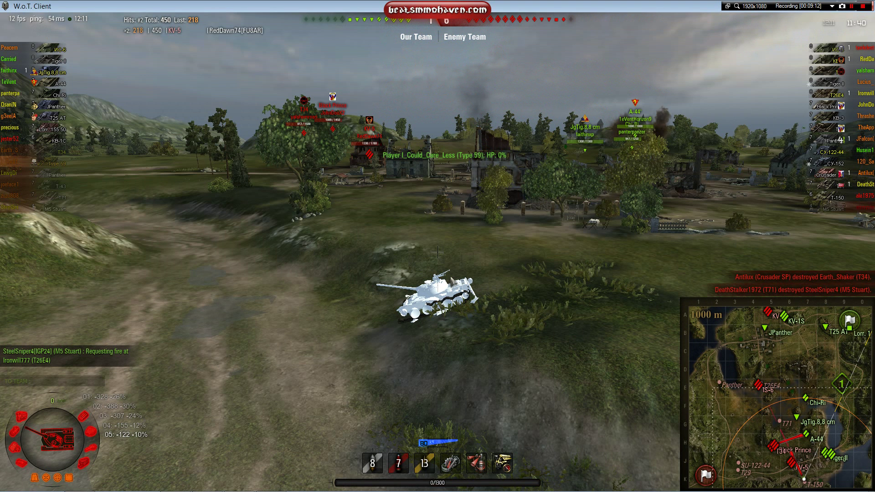